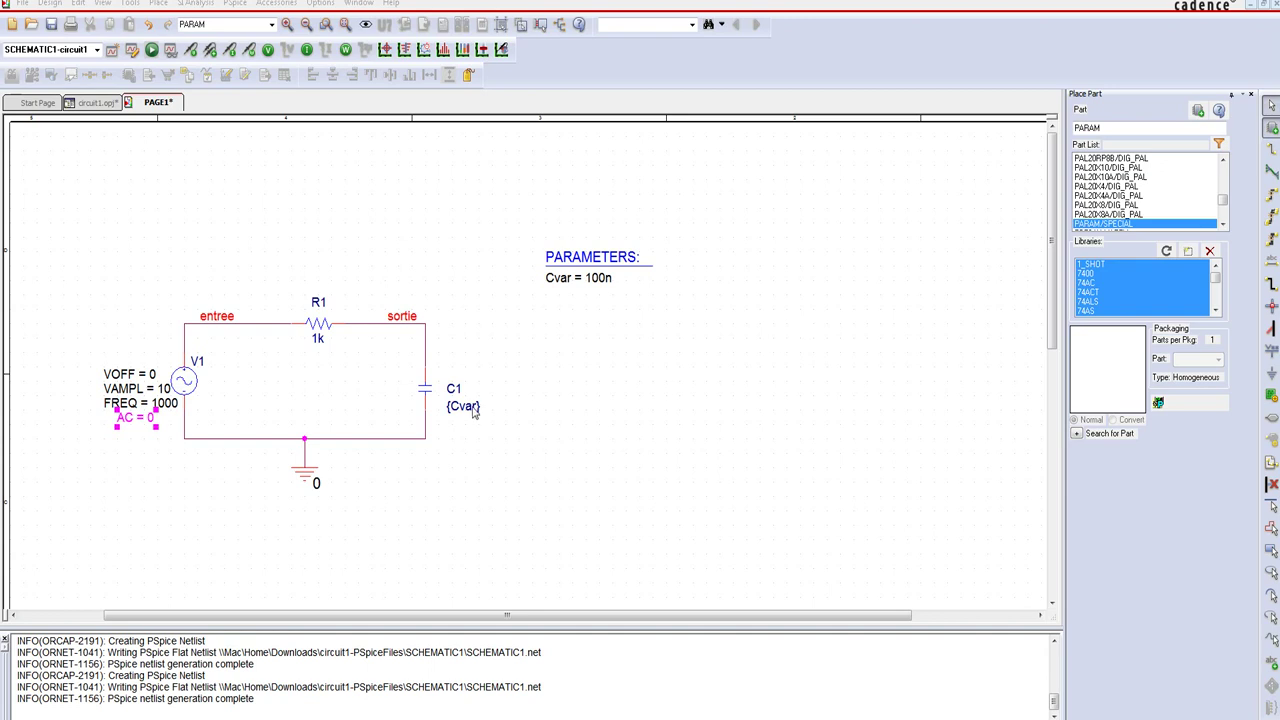
Set the AC property of voltage source V1 to 1
click(212, 483)
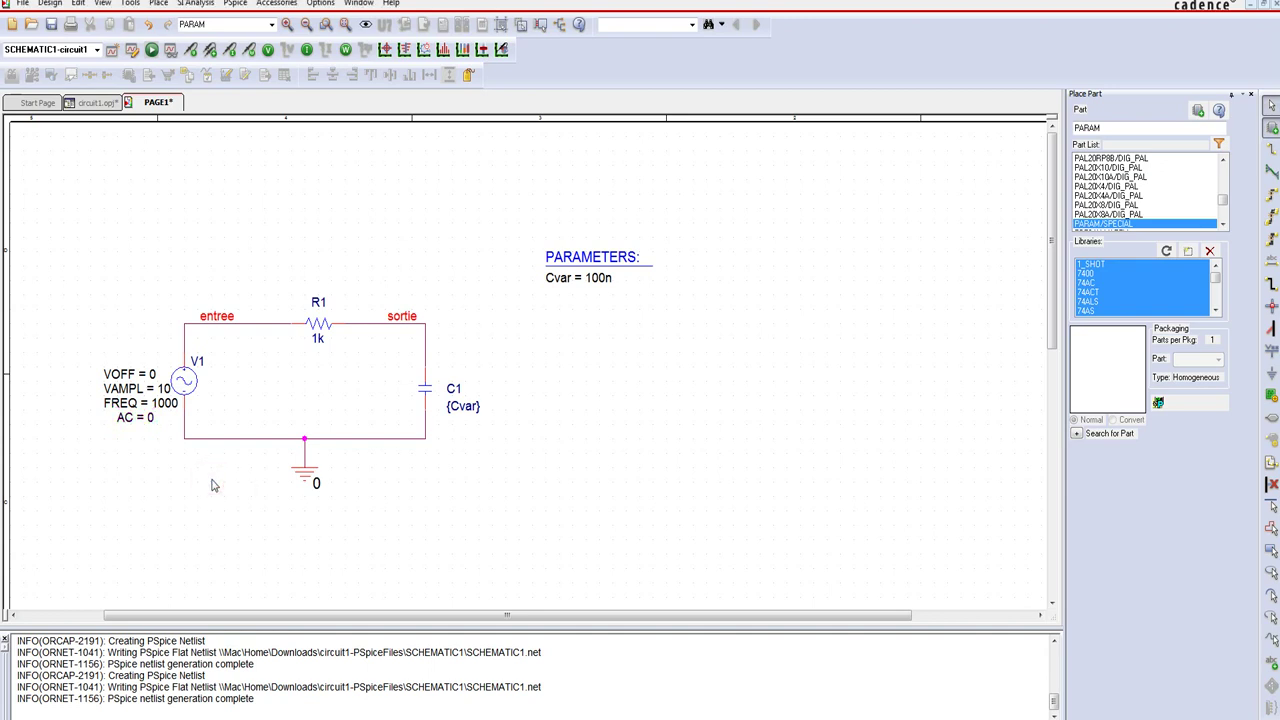
double_click(150, 424)
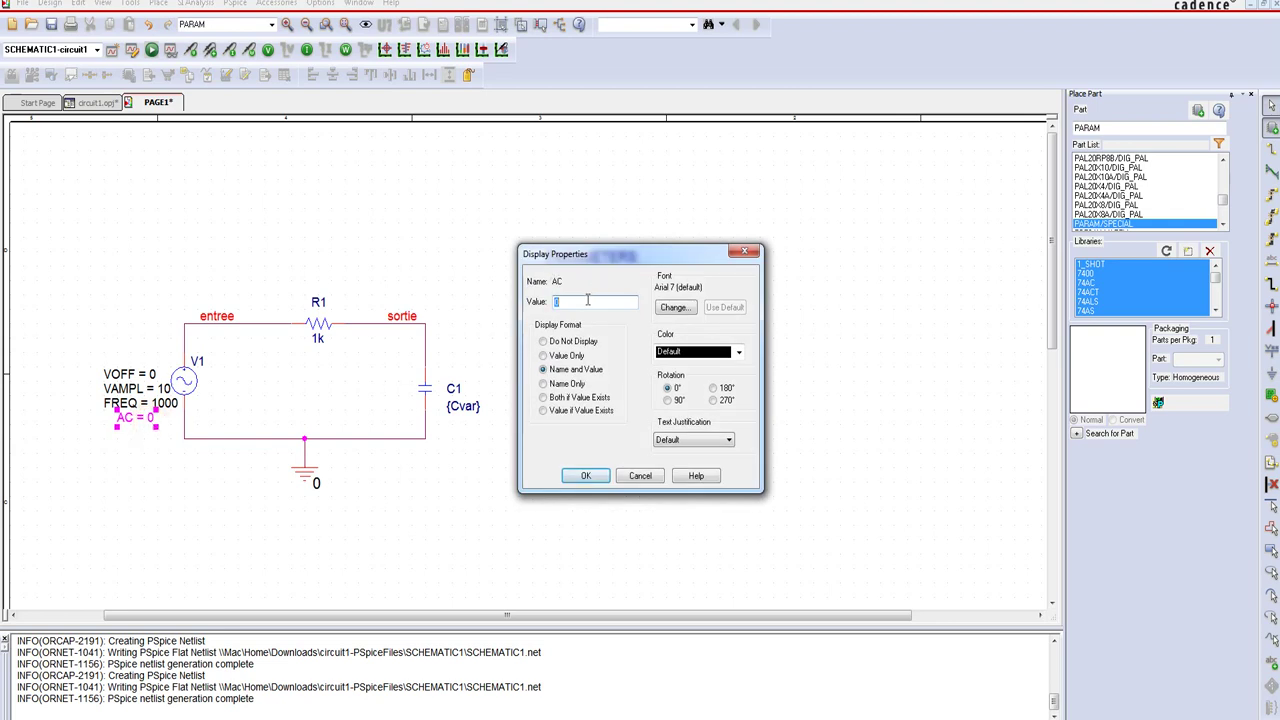
text(1)
key(Return)
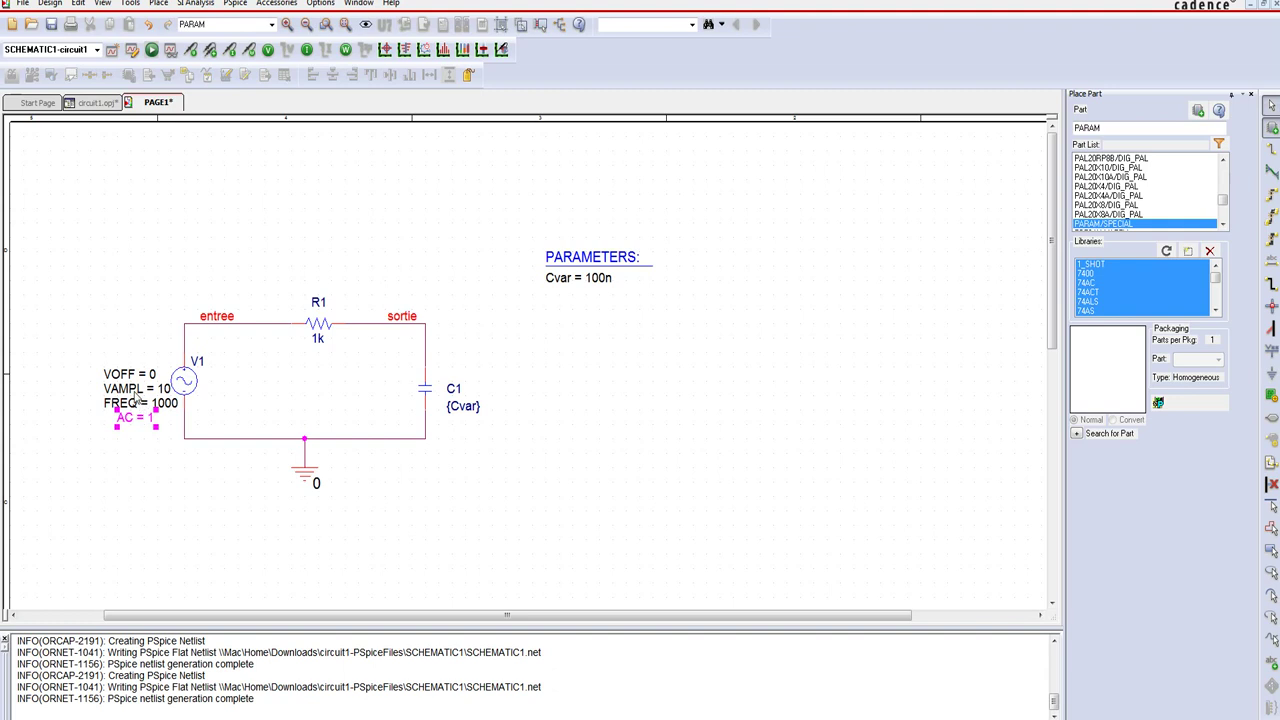
click(398, 512)
Change the simulation profile to an AC Sweep/Noise analysis and enable its parametric sweep of Cvar using the existing value list
click(132, 51)
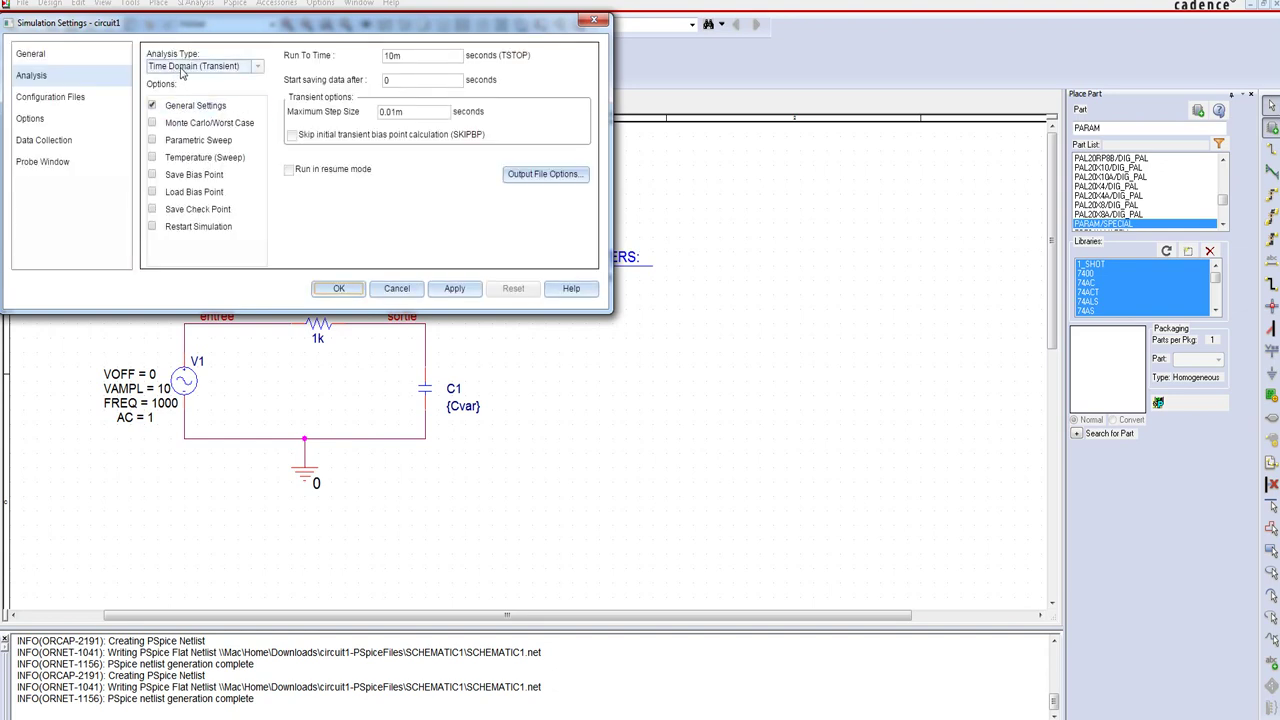
click(257, 68)
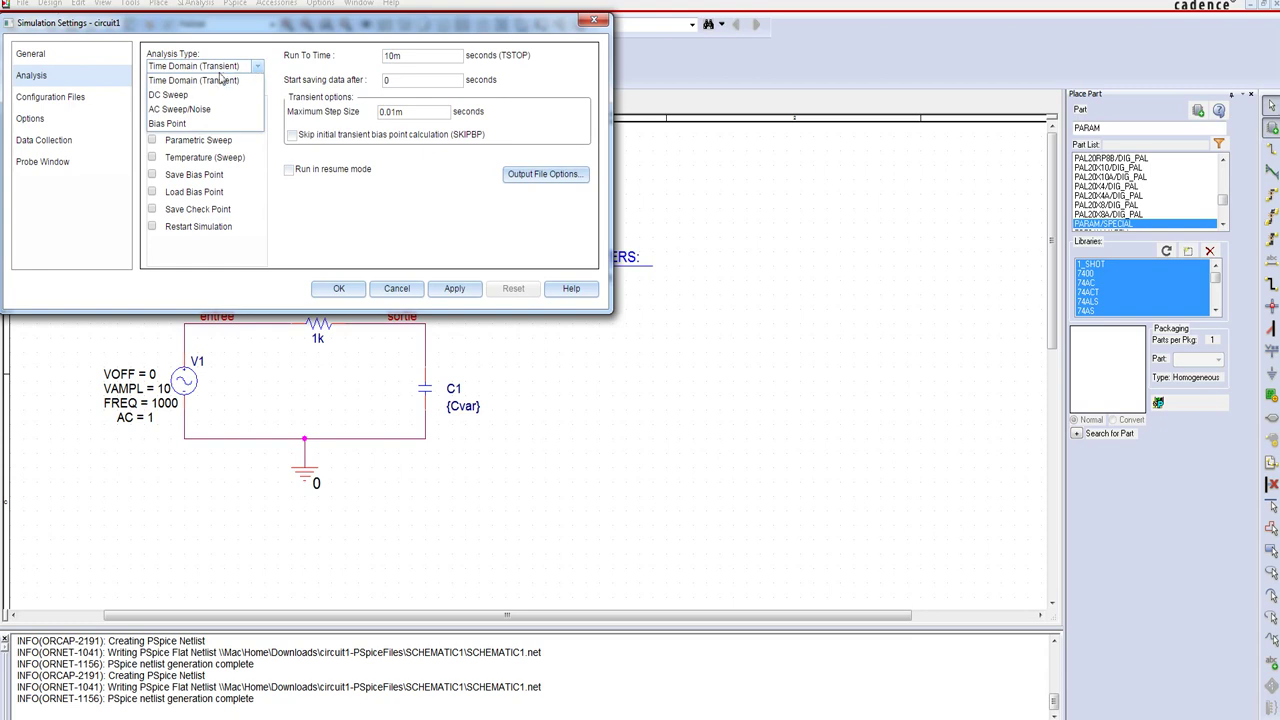
click(182, 110)
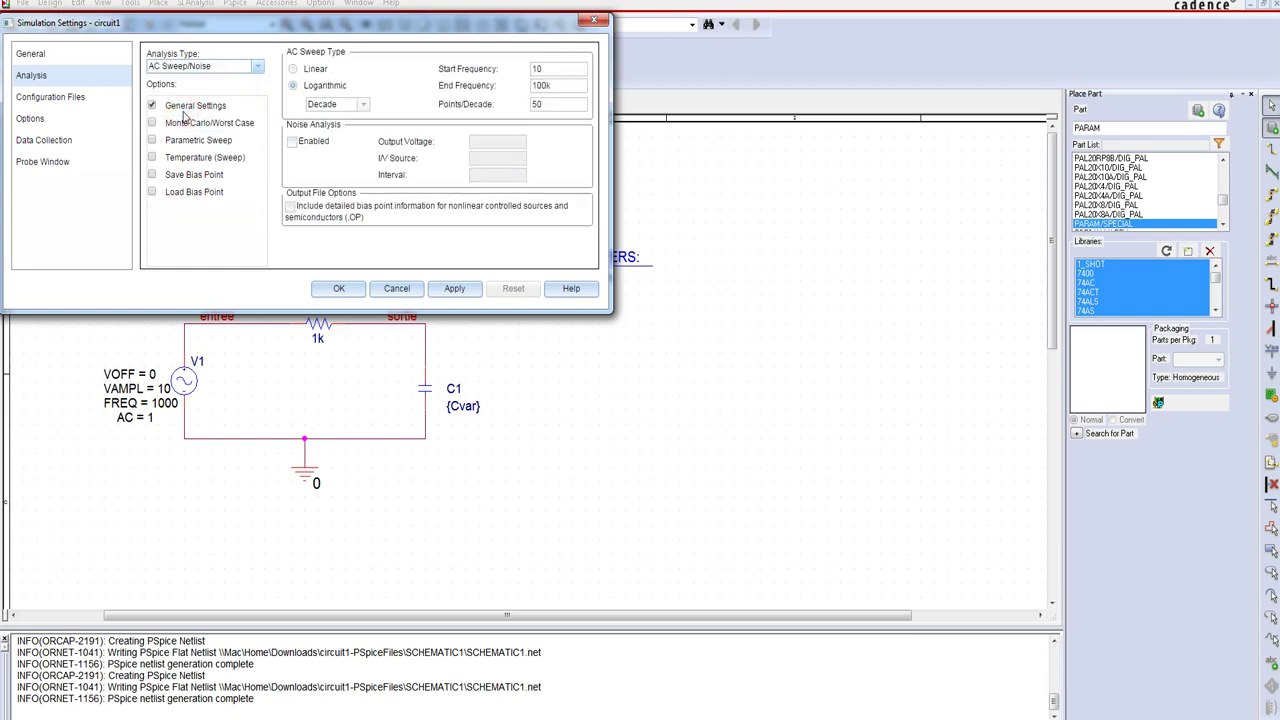
click(554, 72)
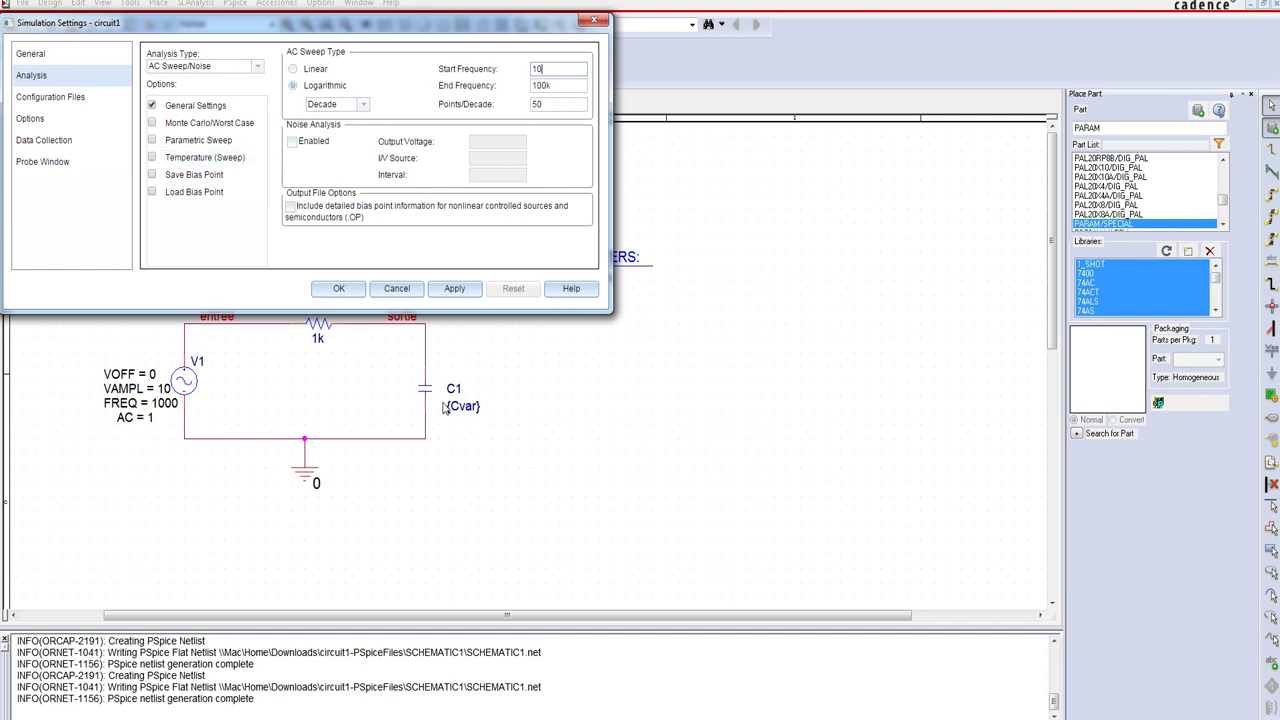
click(151, 142)
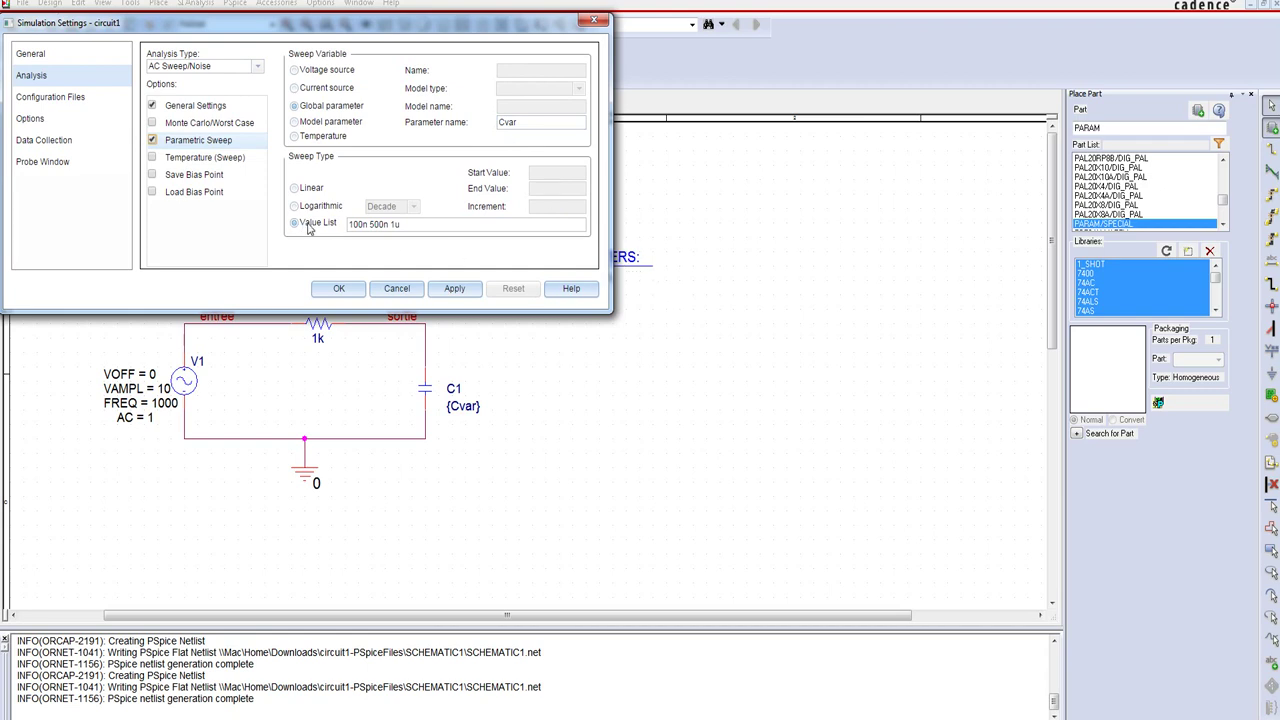
click(358, 226)
click(341, 288)
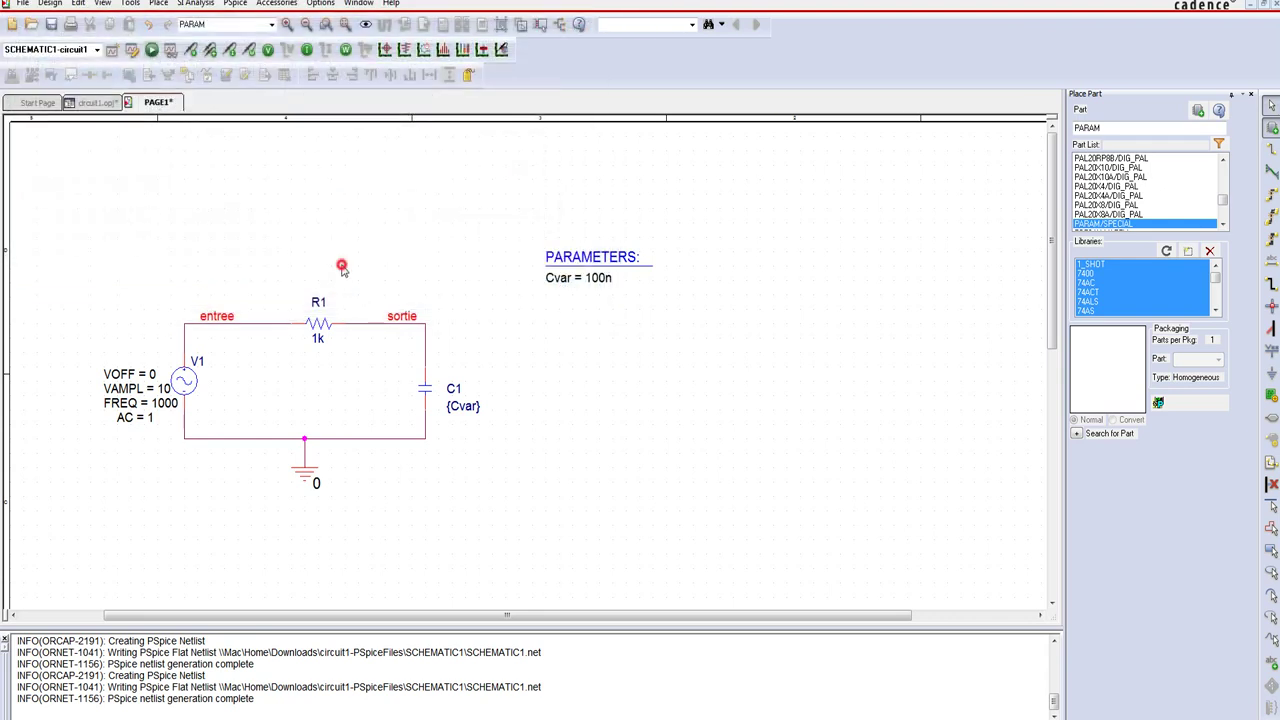
Run the simulation and load the results of all Cvar sections
click(155, 57)
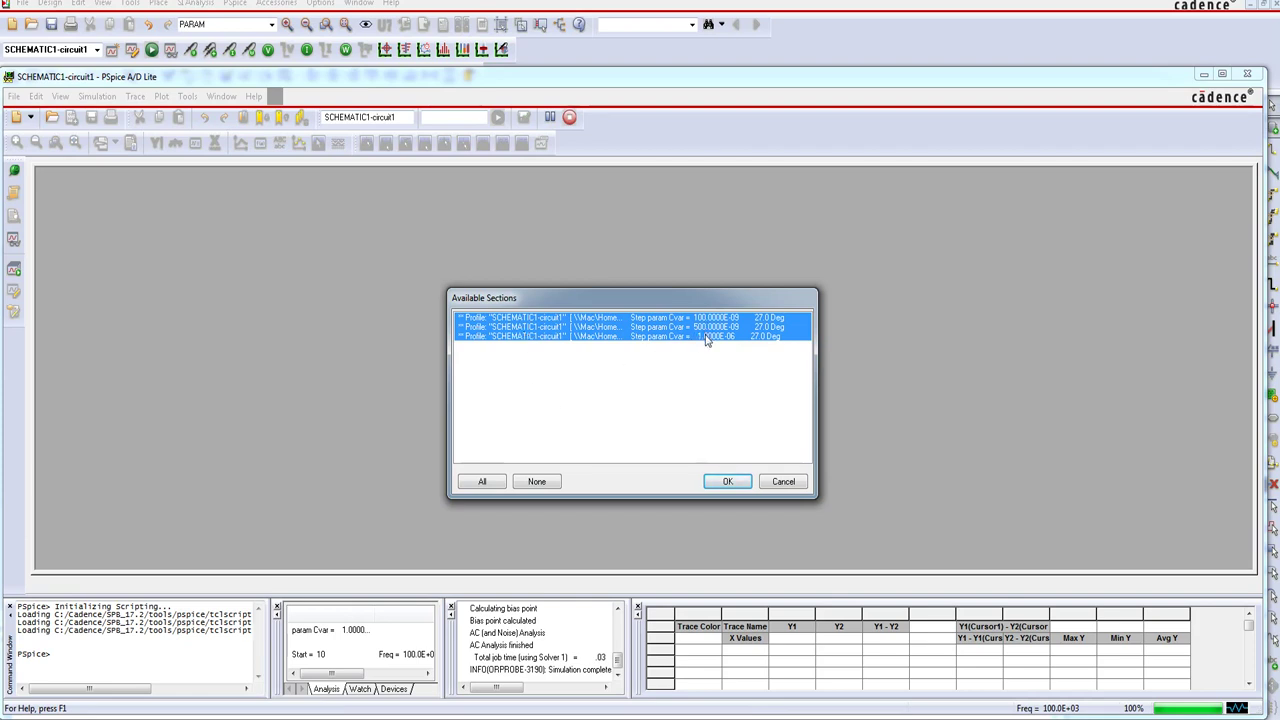
click(728, 483)
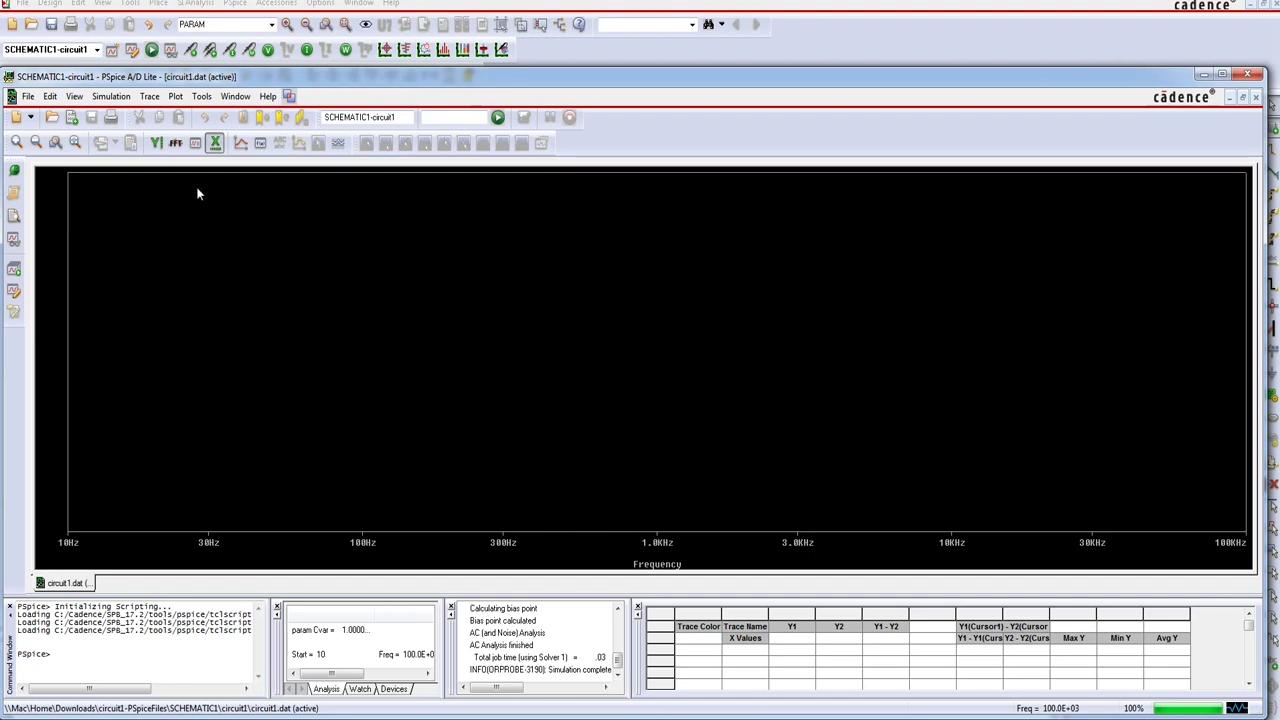
Add a gain trace with the expression 20*LOG10(V(sortie)/V(entree)) to the frequency plot
click(149, 96)
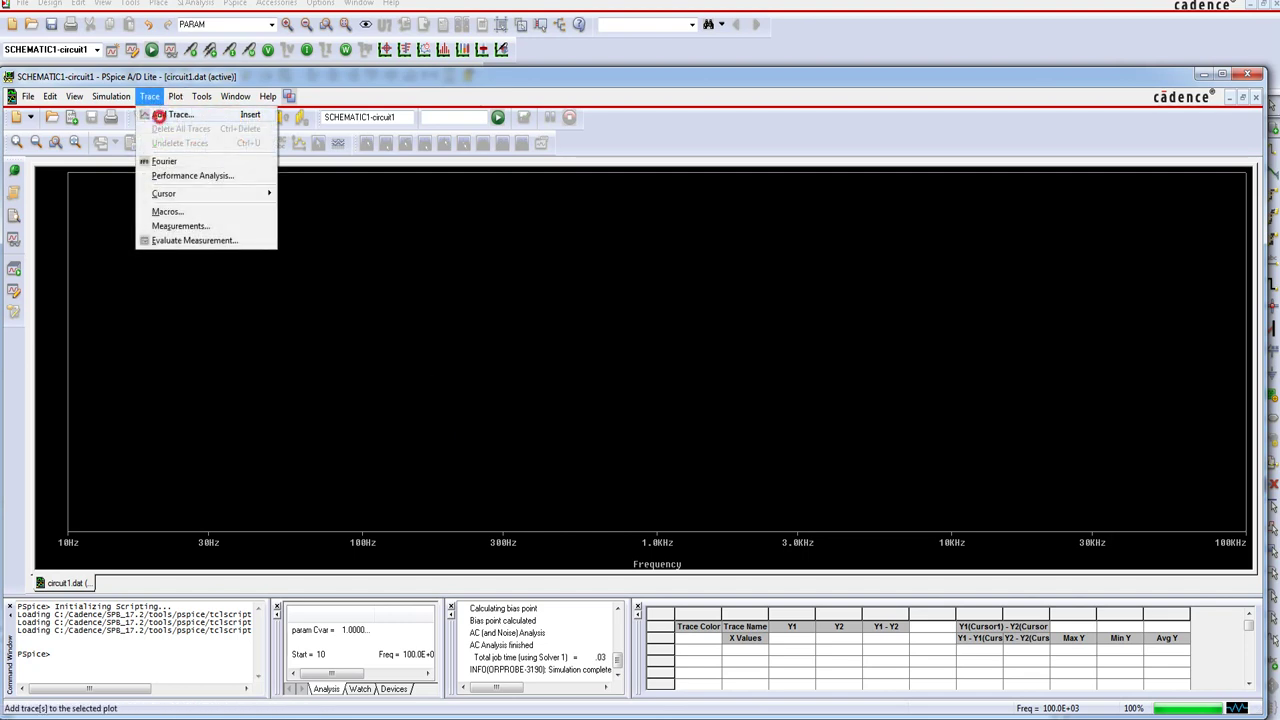
click(165, 112)
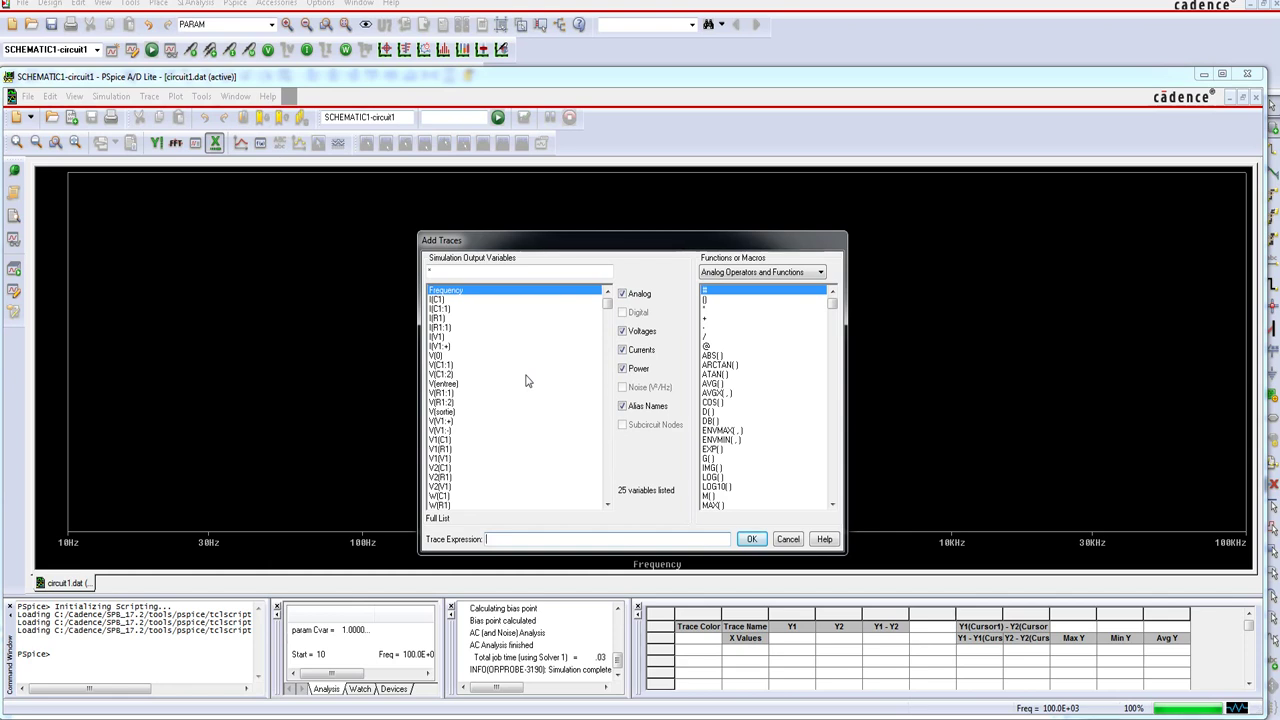
text(20*)
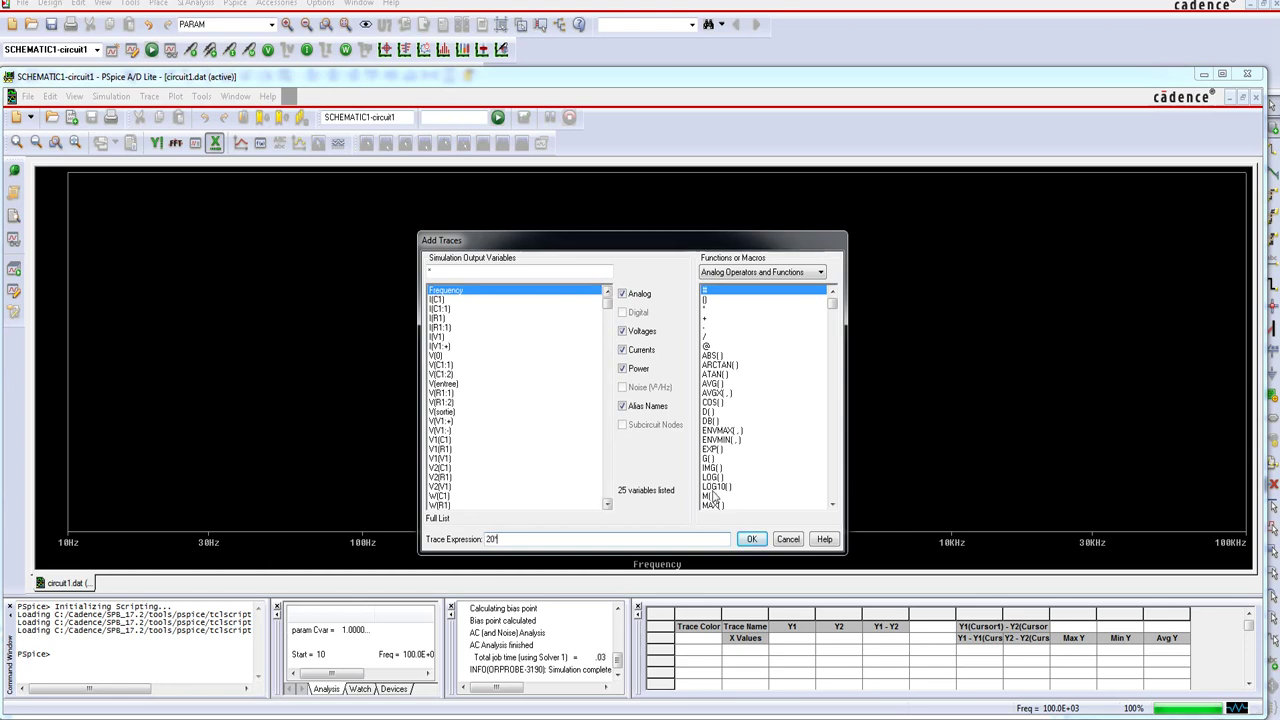
click(713, 487)
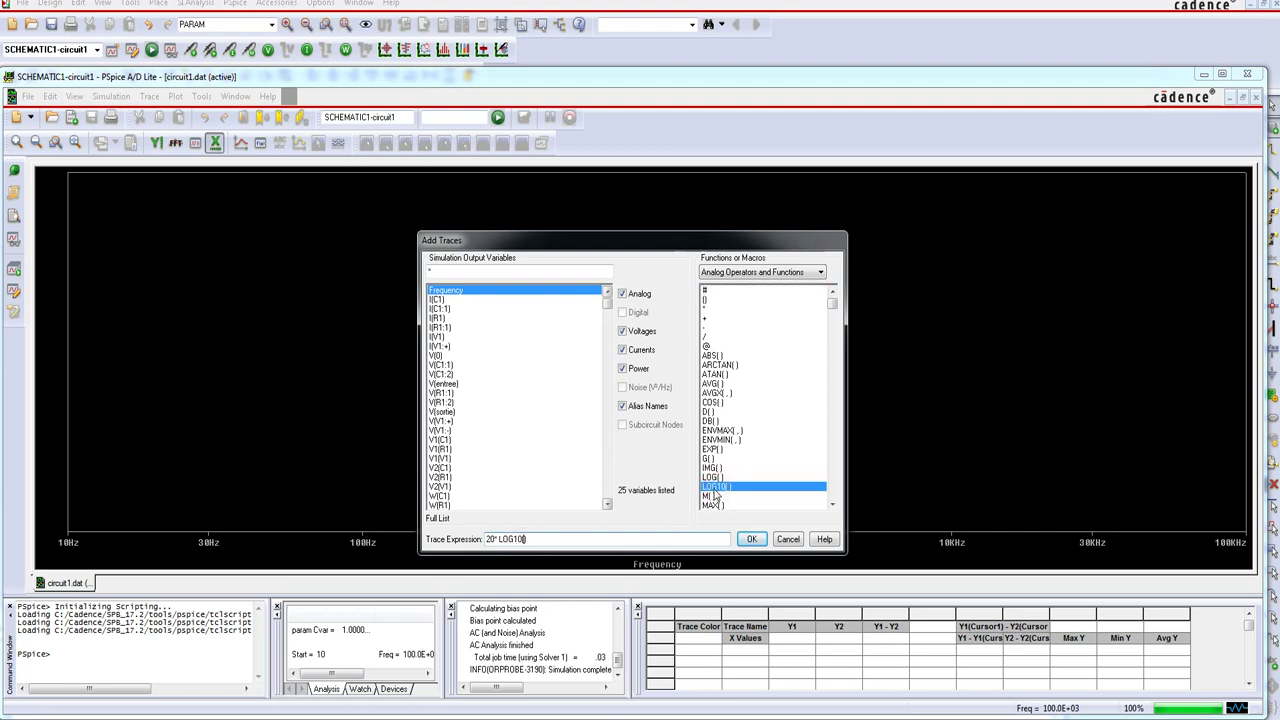
click(449, 413)
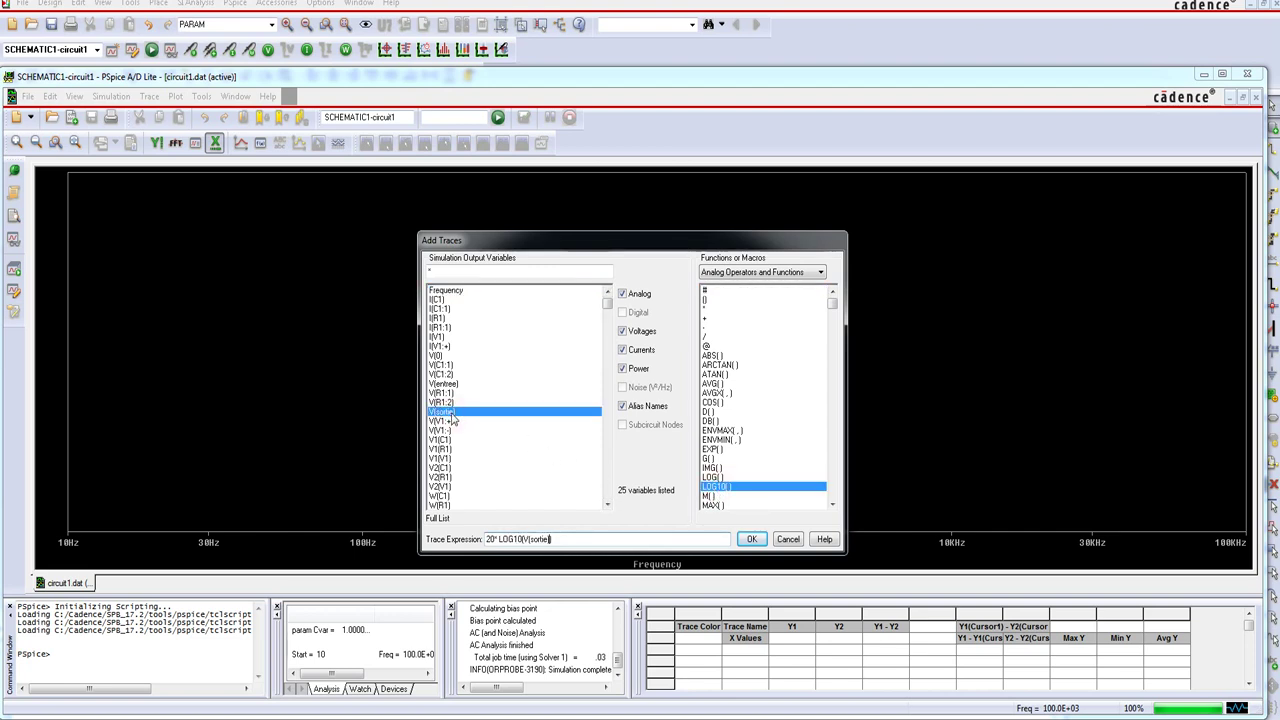
text(/)
click(443, 383)
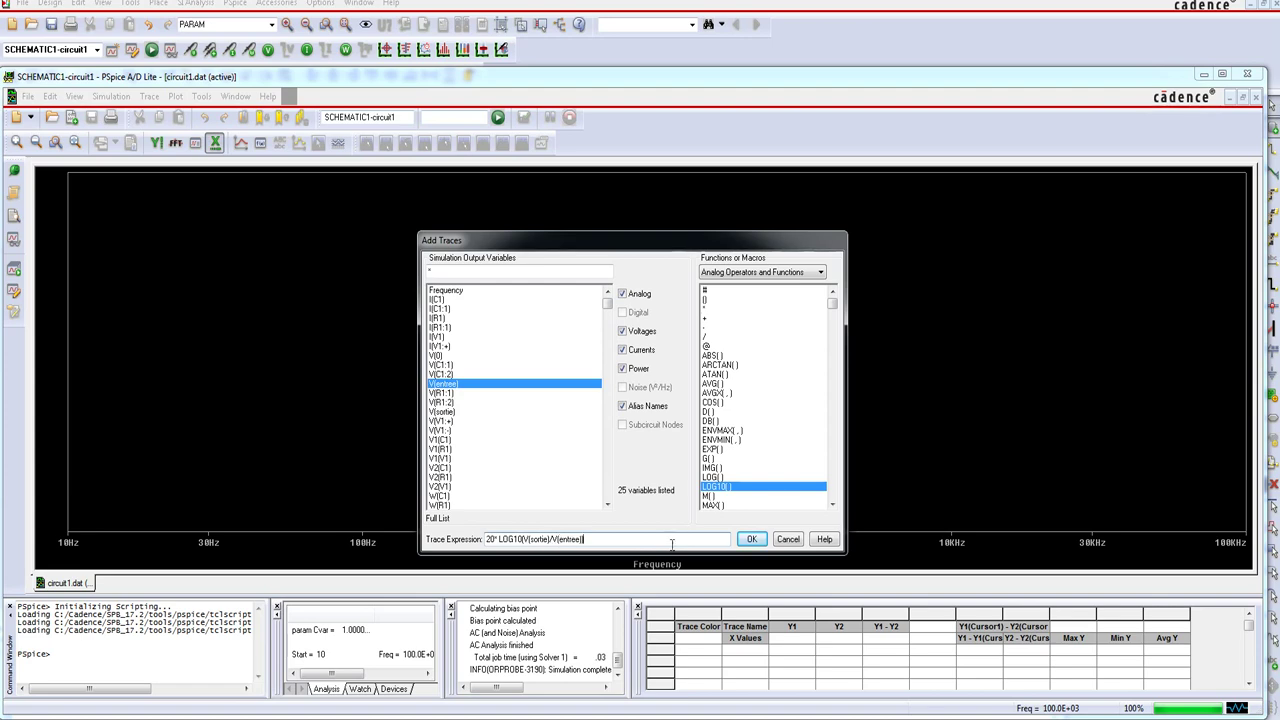
click(751, 539)
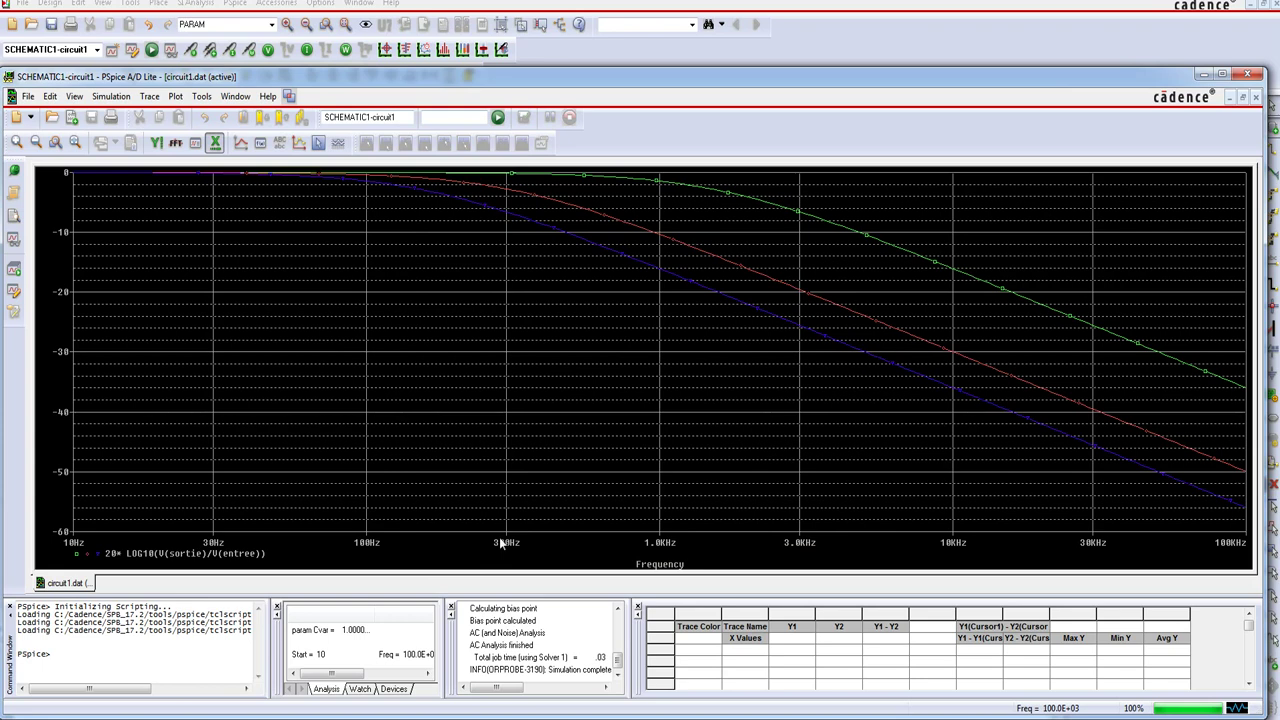
Replace the gain trace's expression with DB(V(sortie))
double_click(206, 553)
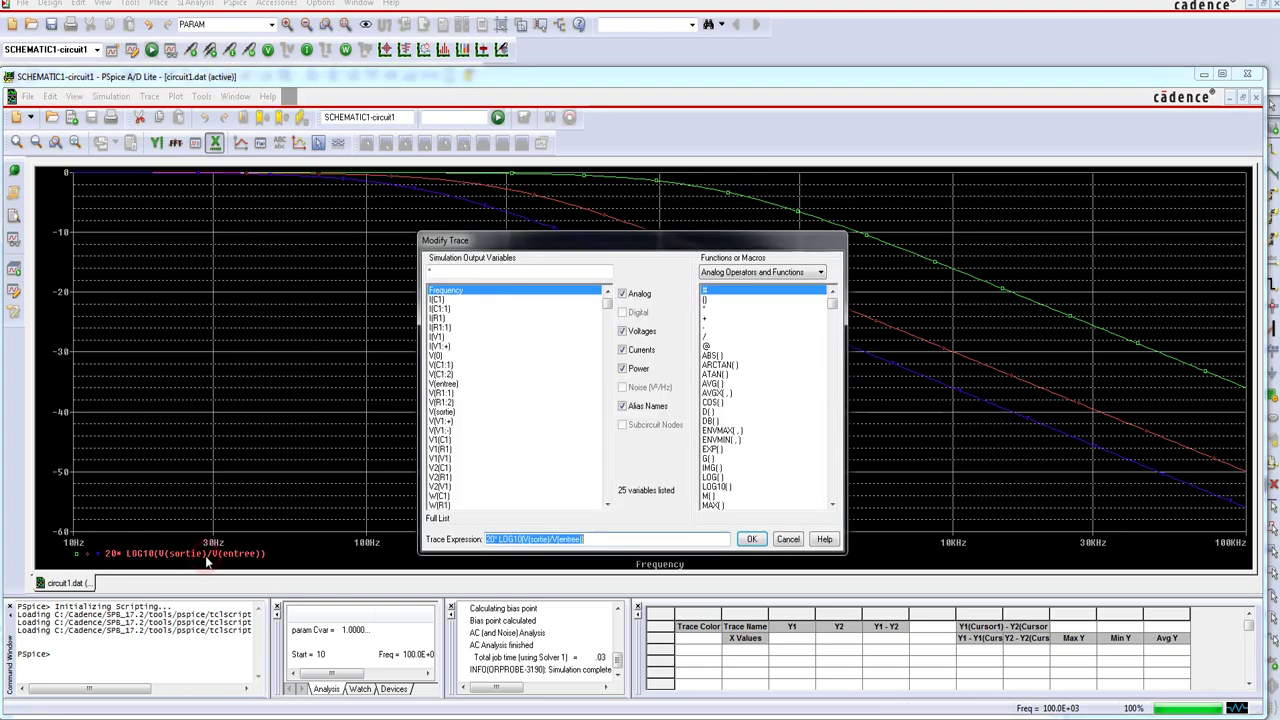
click(712, 421)
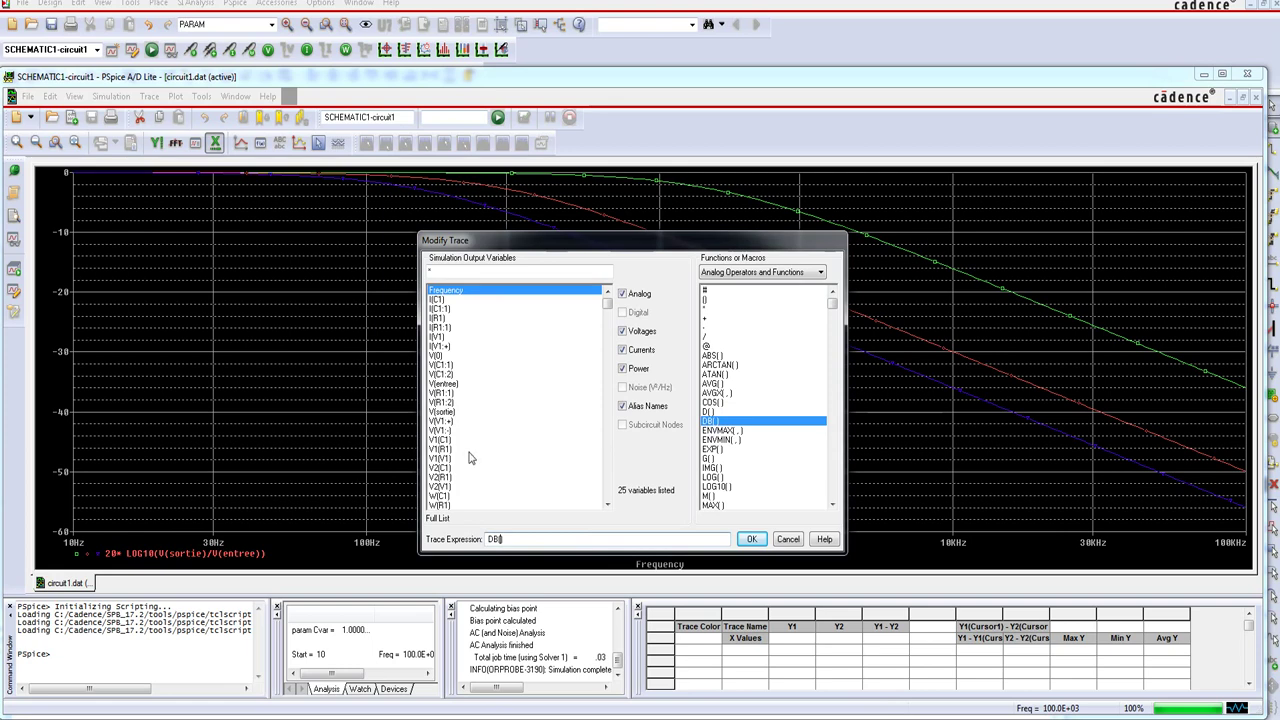
click(440, 412)
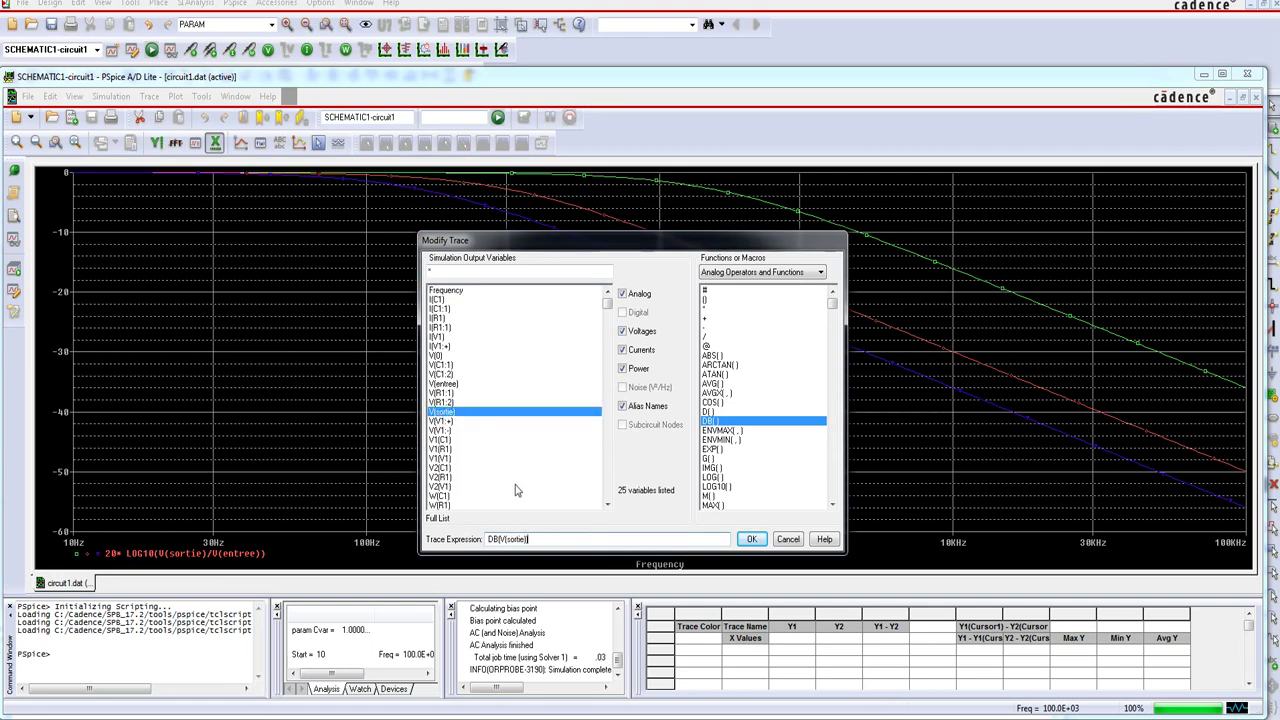
click(753, 540)
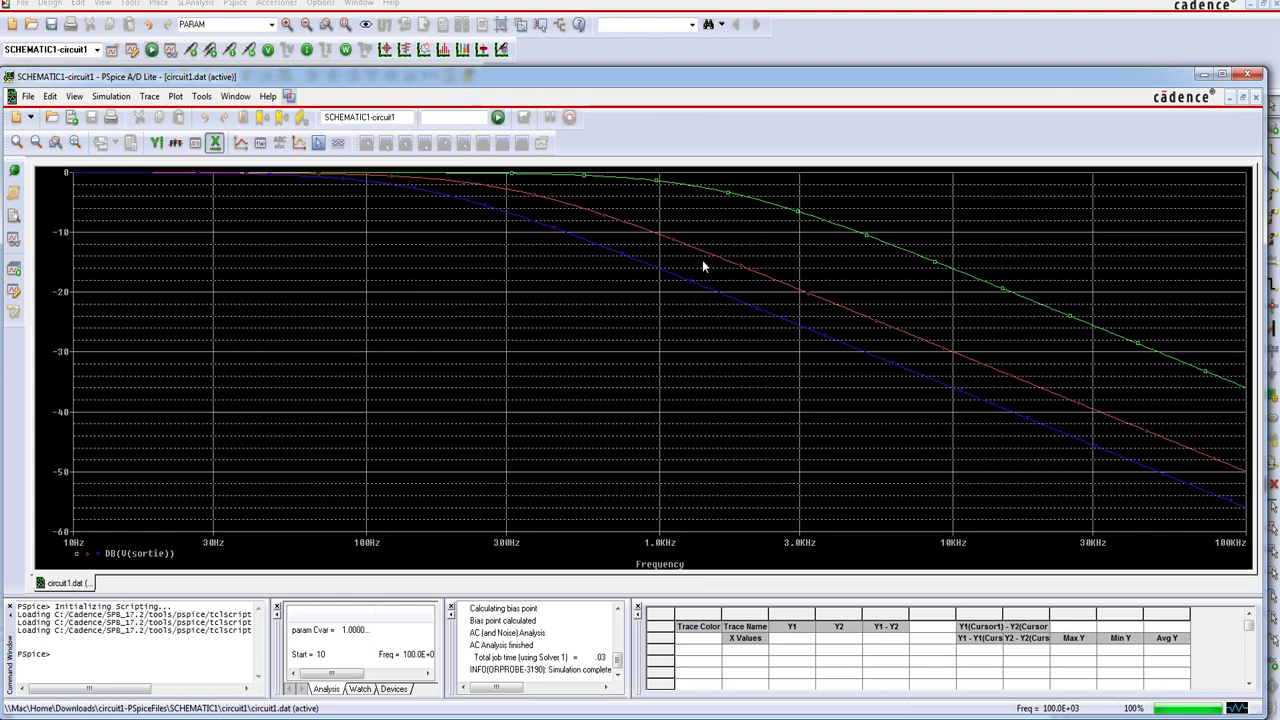
click(158, 100)
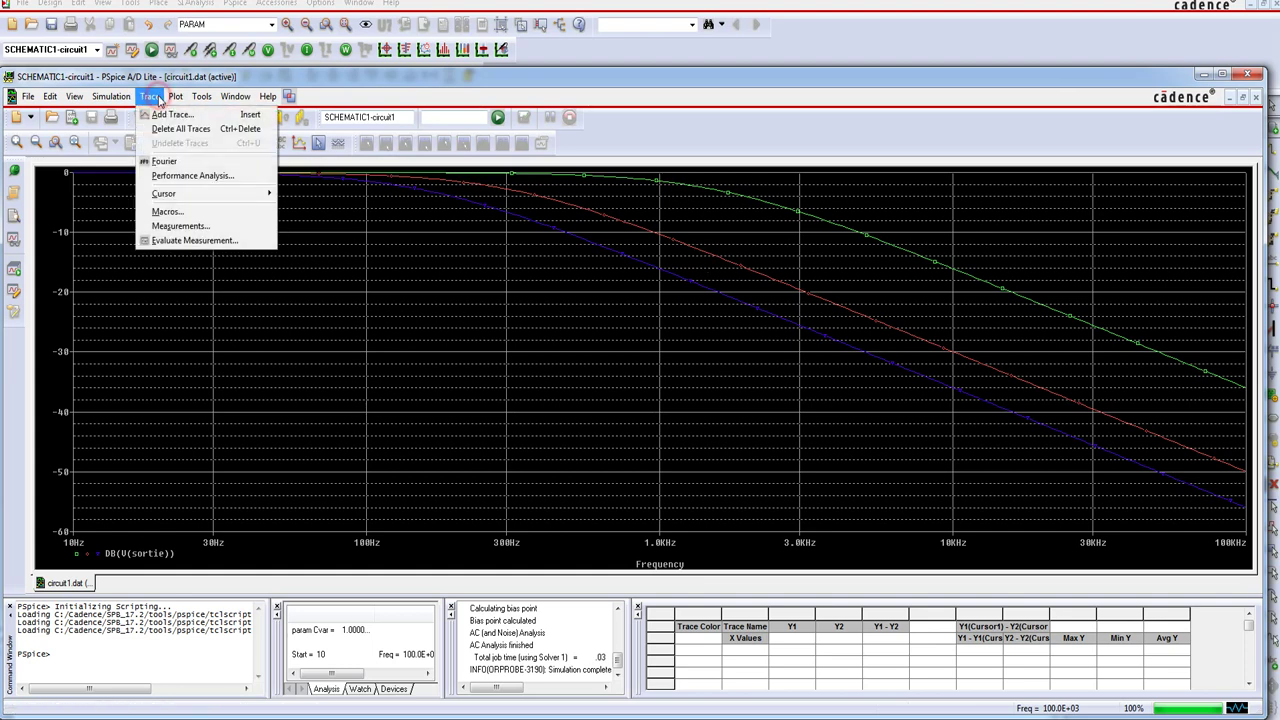
click(176, 227)
click(630, 492)
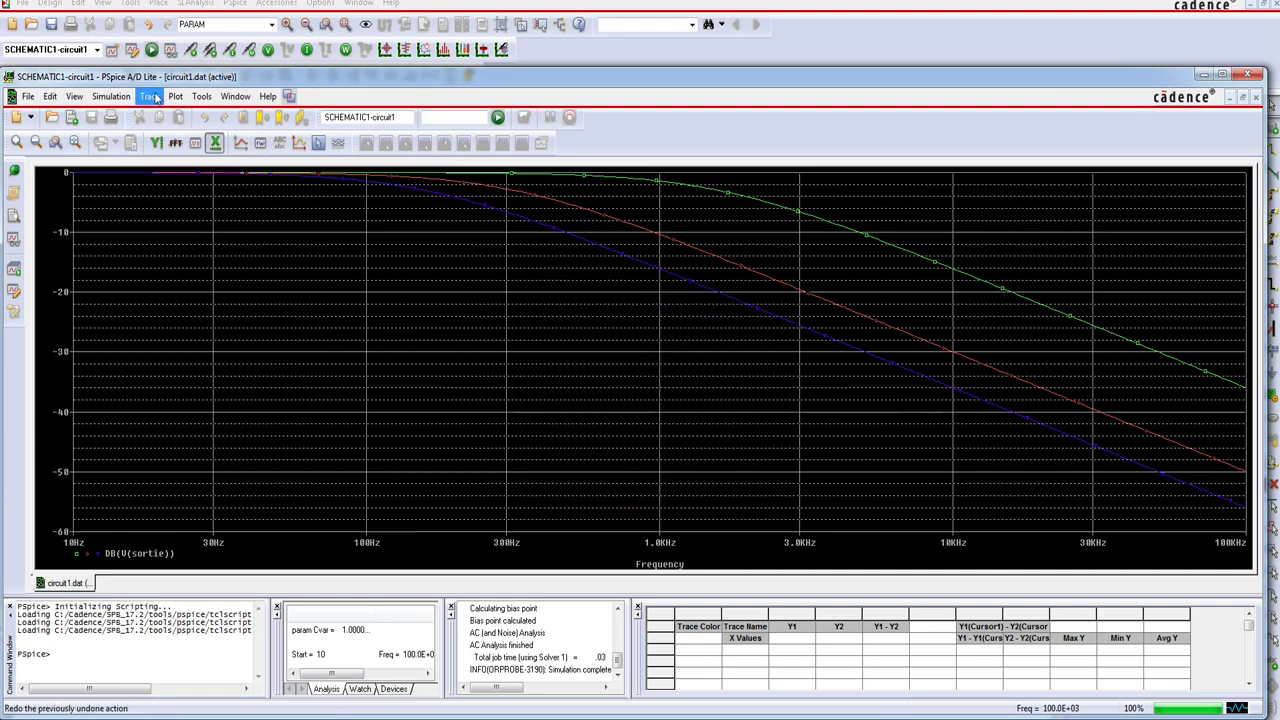
Evaluate the low-pass cutoff frequency with the measurement Cutoff_Lowpass_3dB(DB(V(sortie)))
click(149, 96)
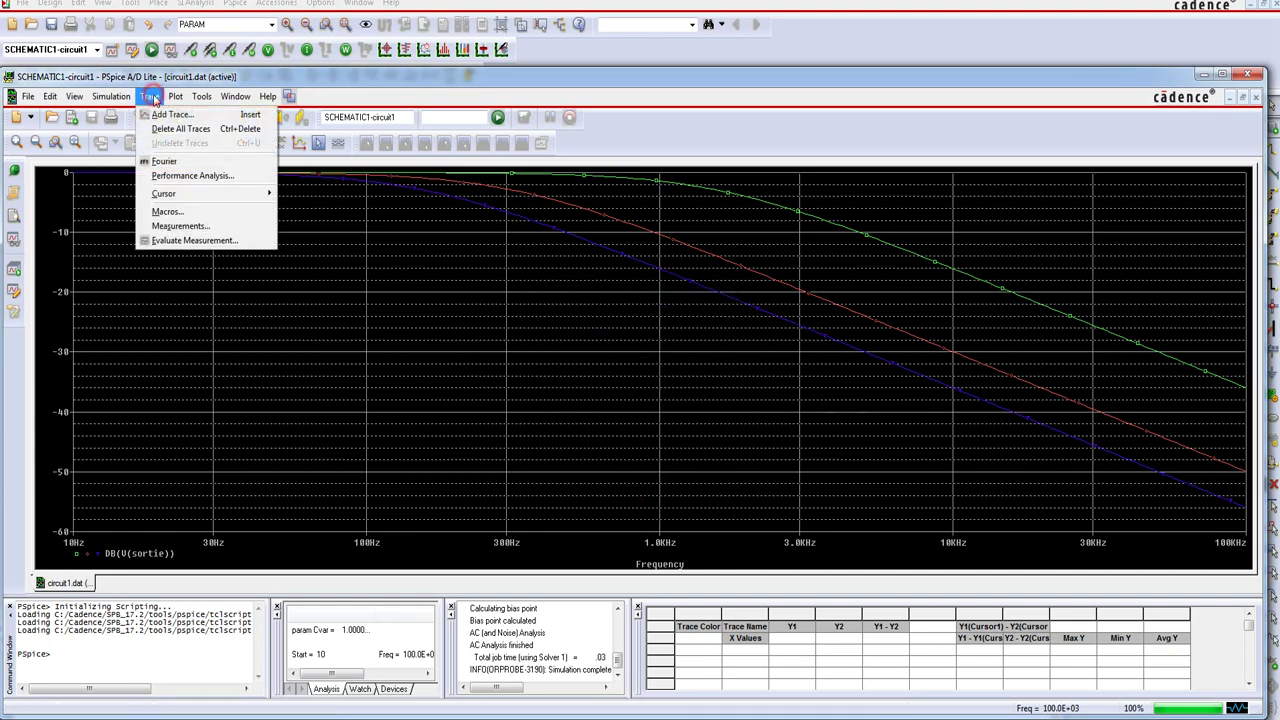
click(195, 241)
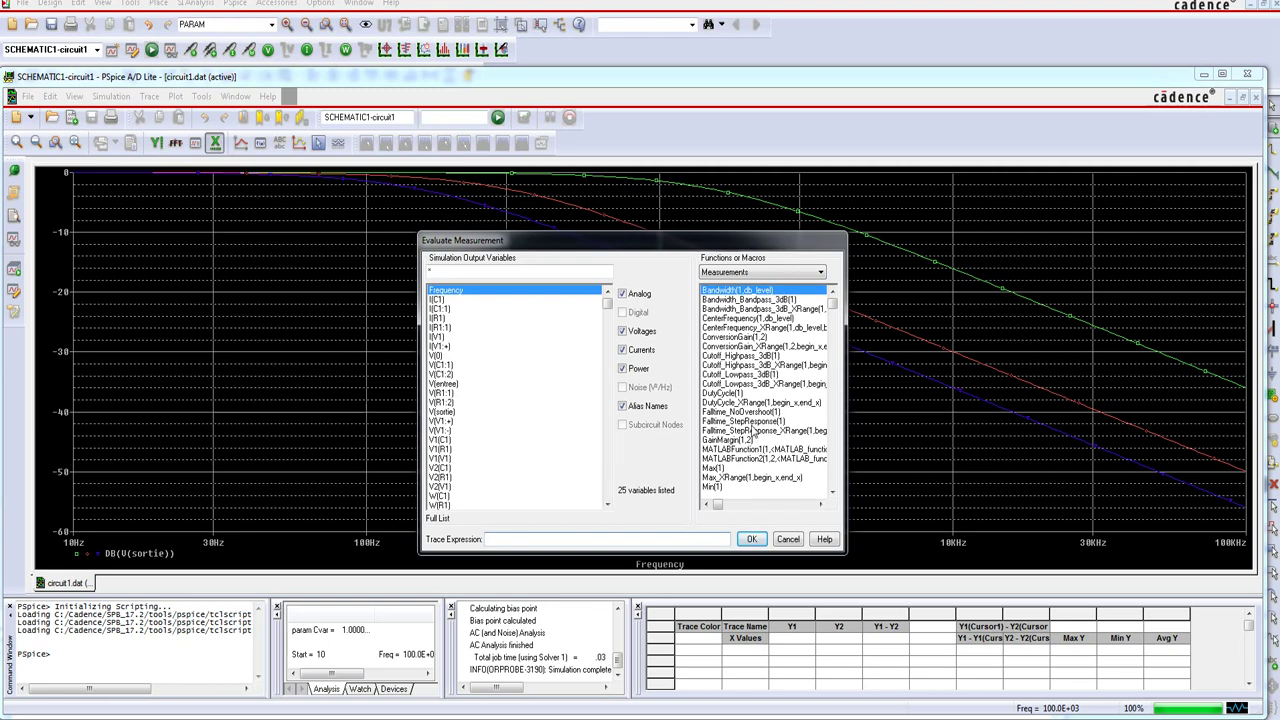
click(747, 376)
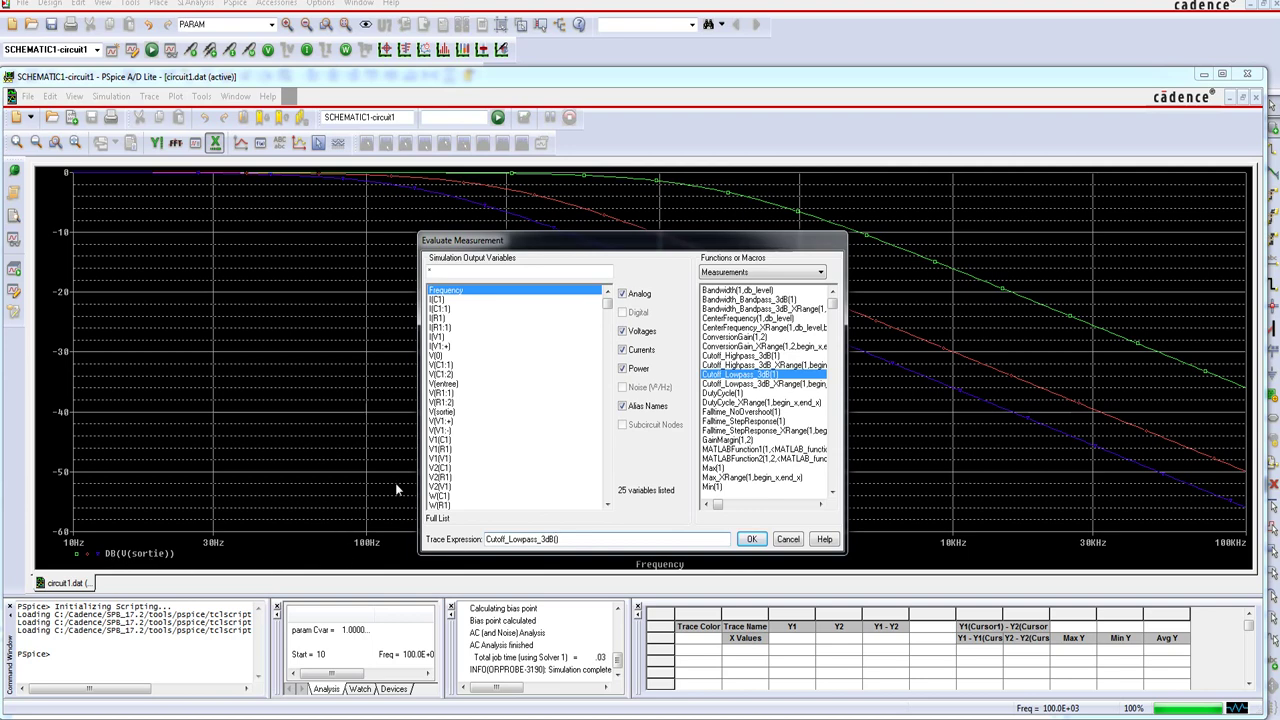
text(DB()
click(445, 412)
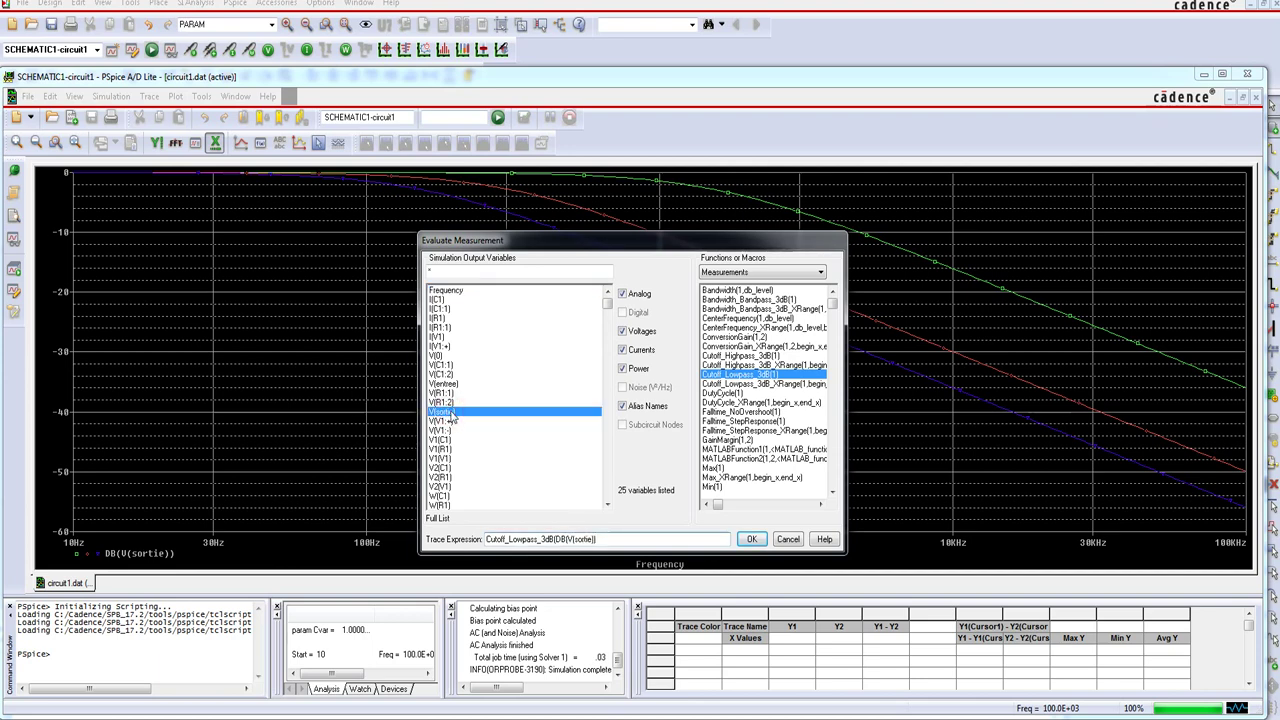
text())
click(751, 540)
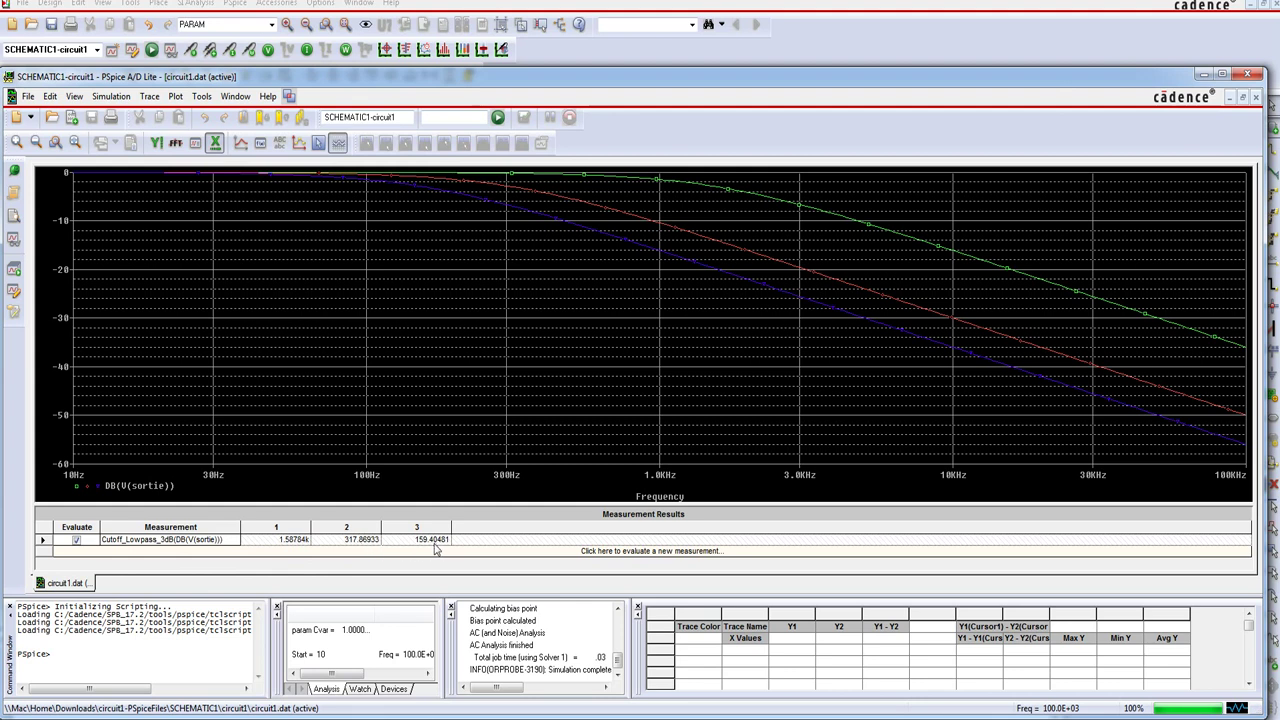
Check the trace information of the blue curve to identify its Cvar value
click(784, 296)
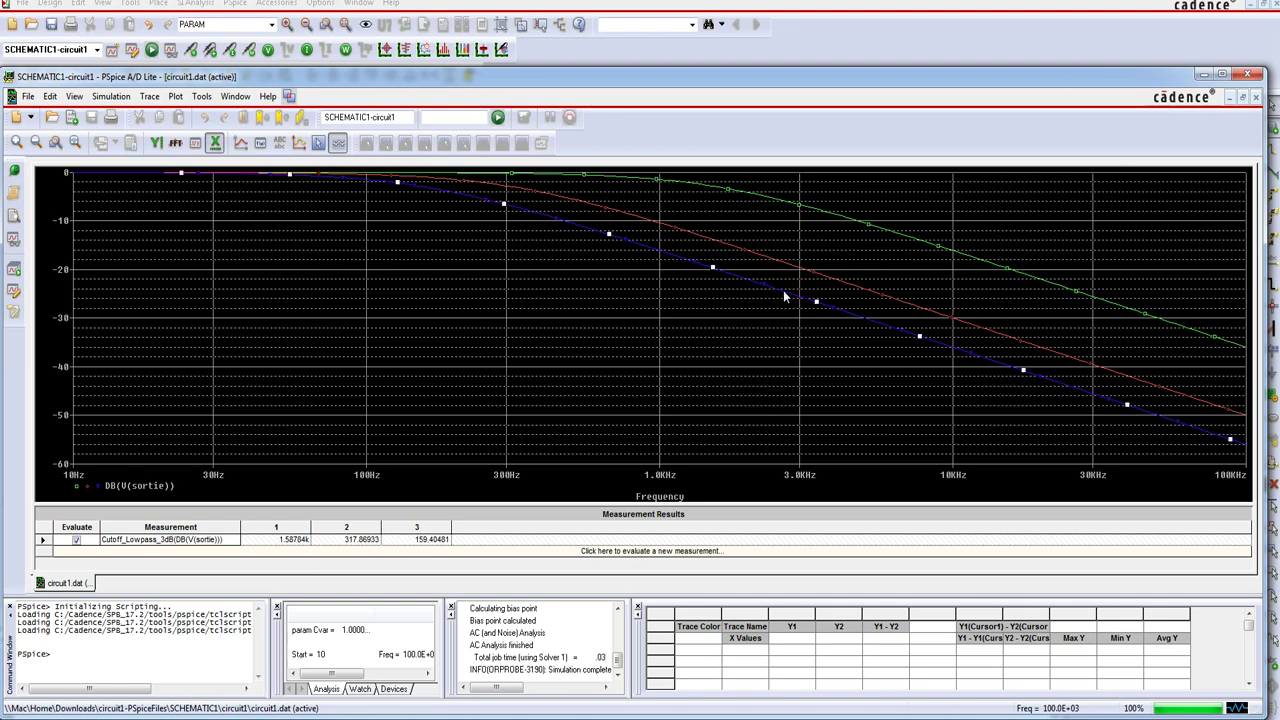
right_click(784, 296)
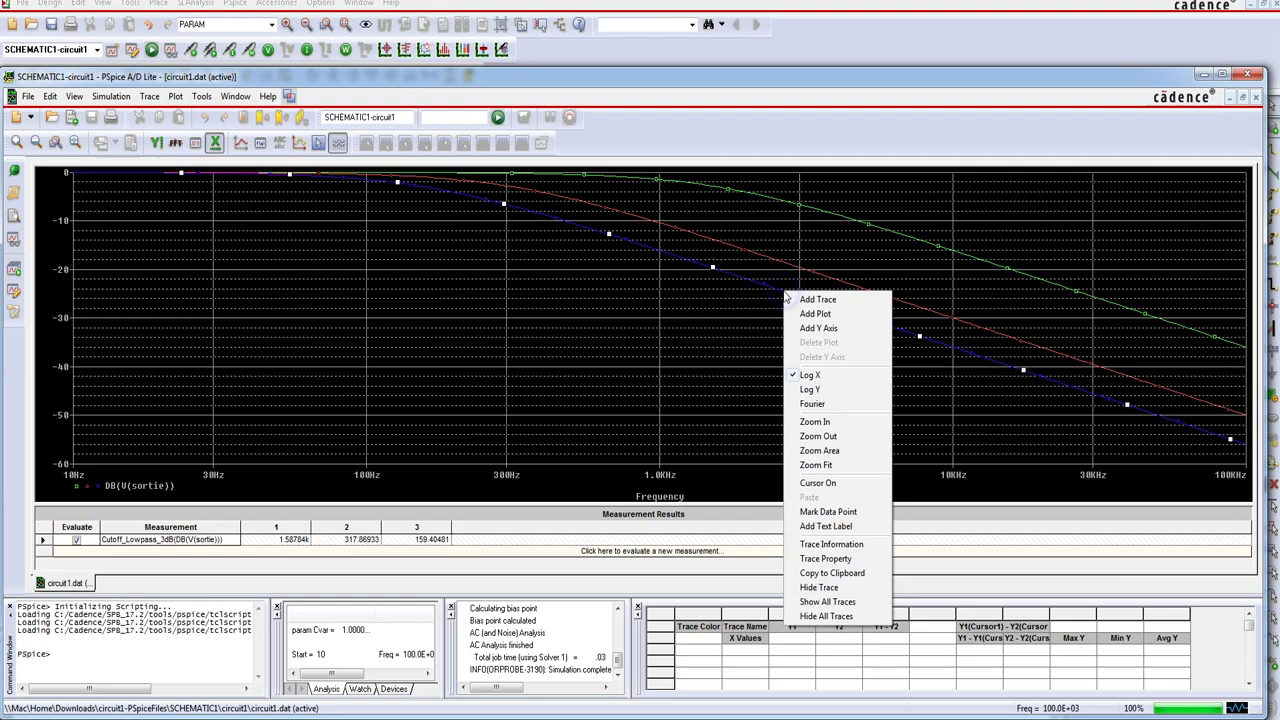
click(824, 546)
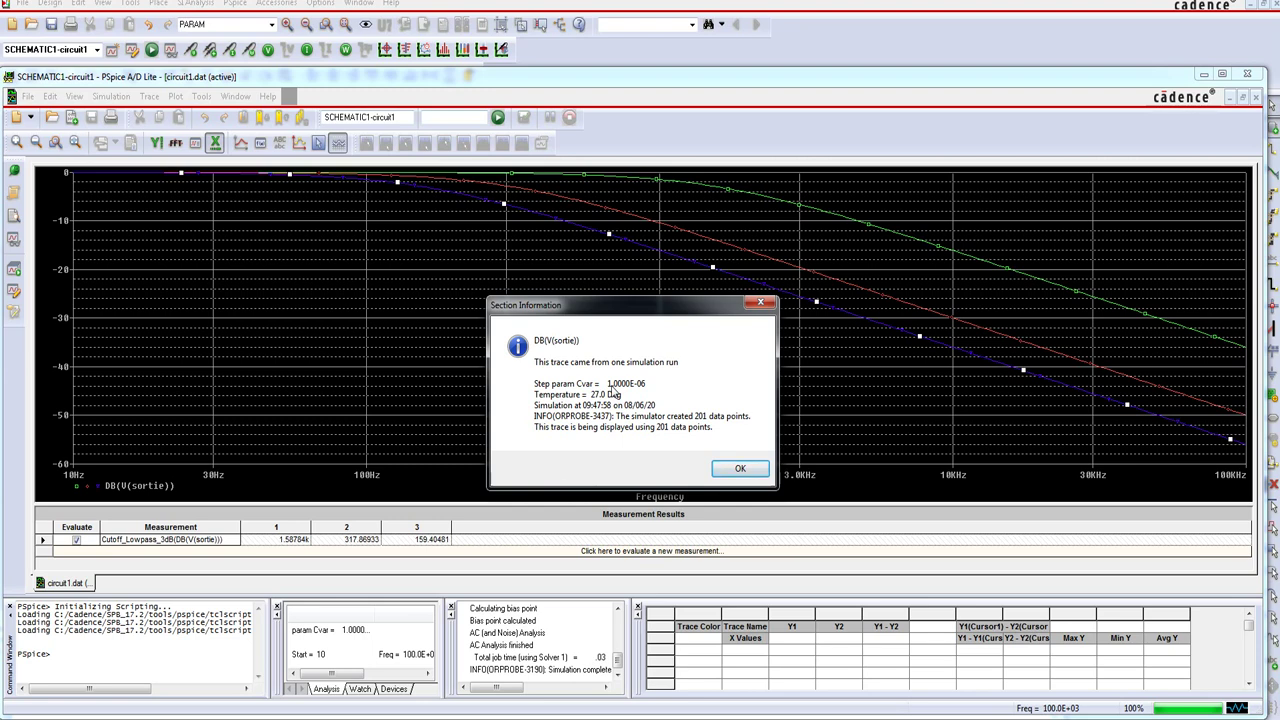
click(731, 470)
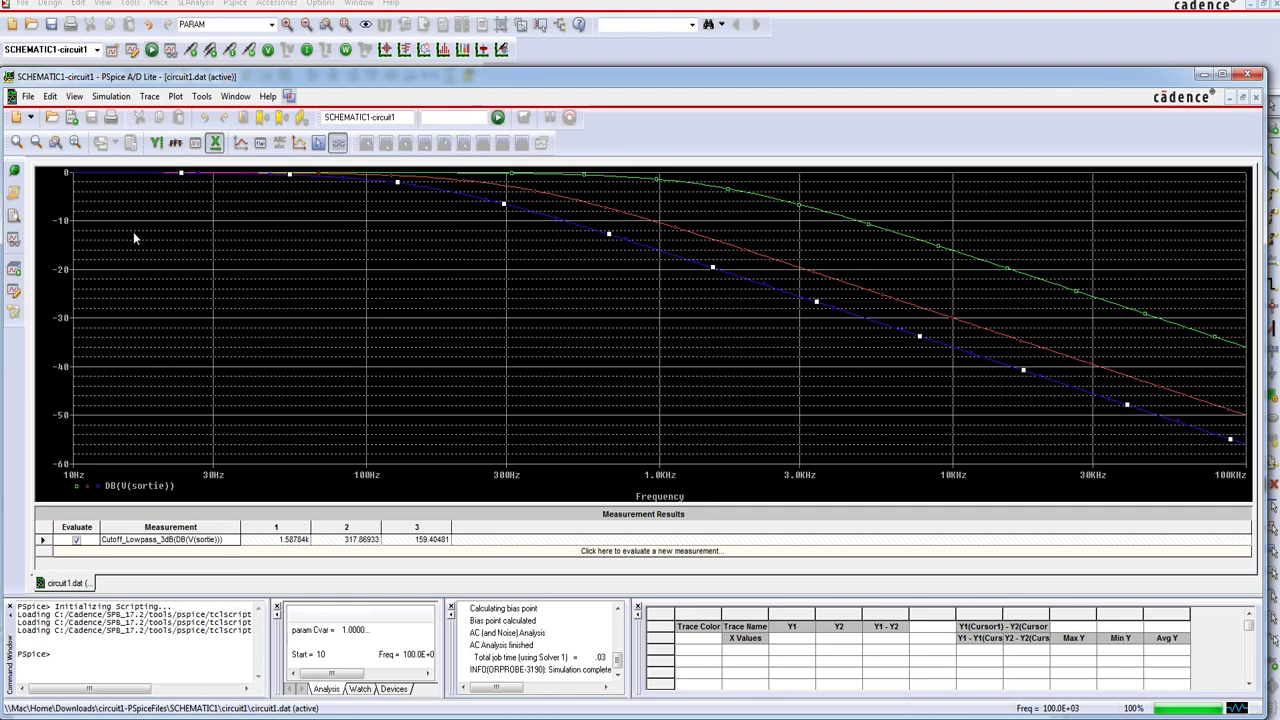
Add a second Y axis to the frequency plot
click(152, 97)
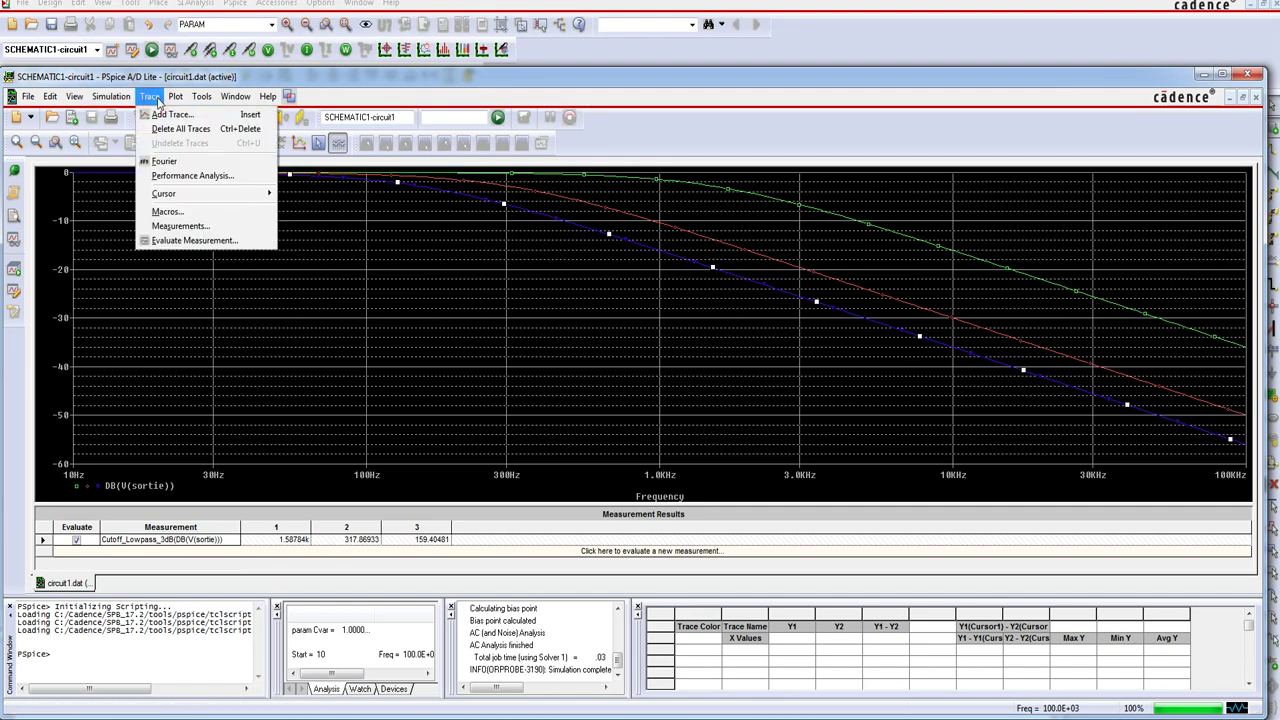
mouse_move(175, 101)
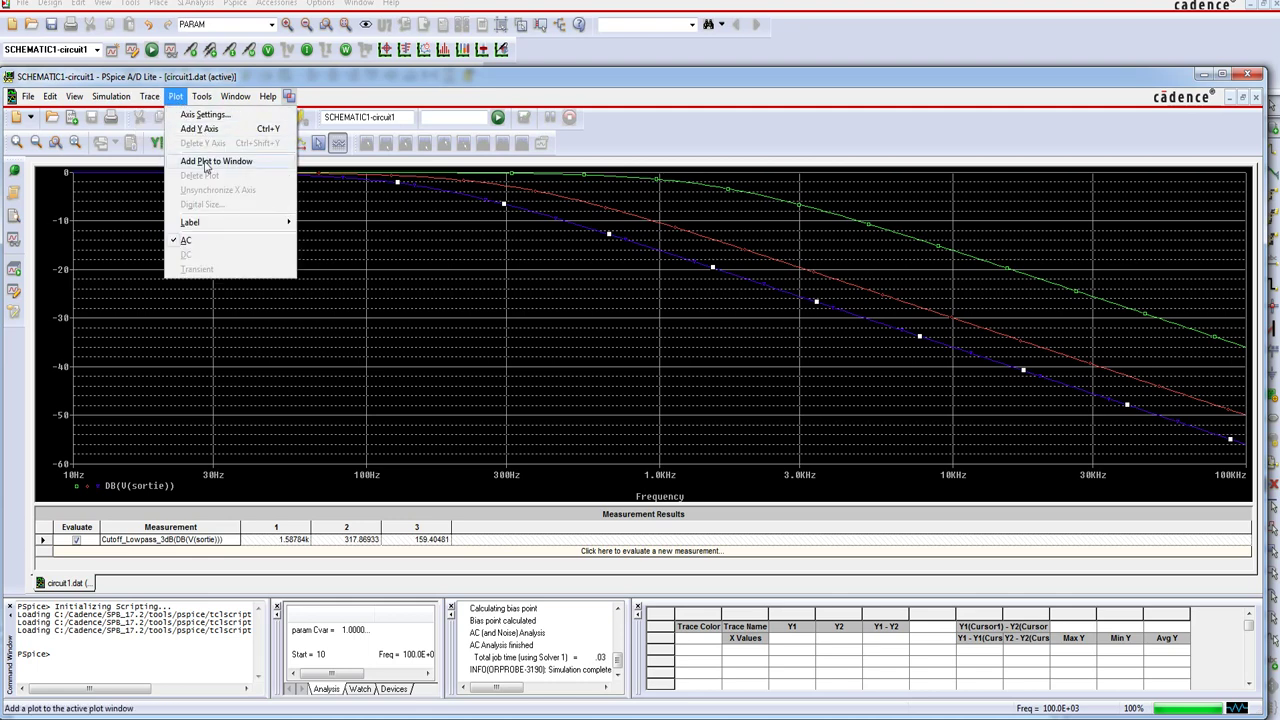
click(200, 129)
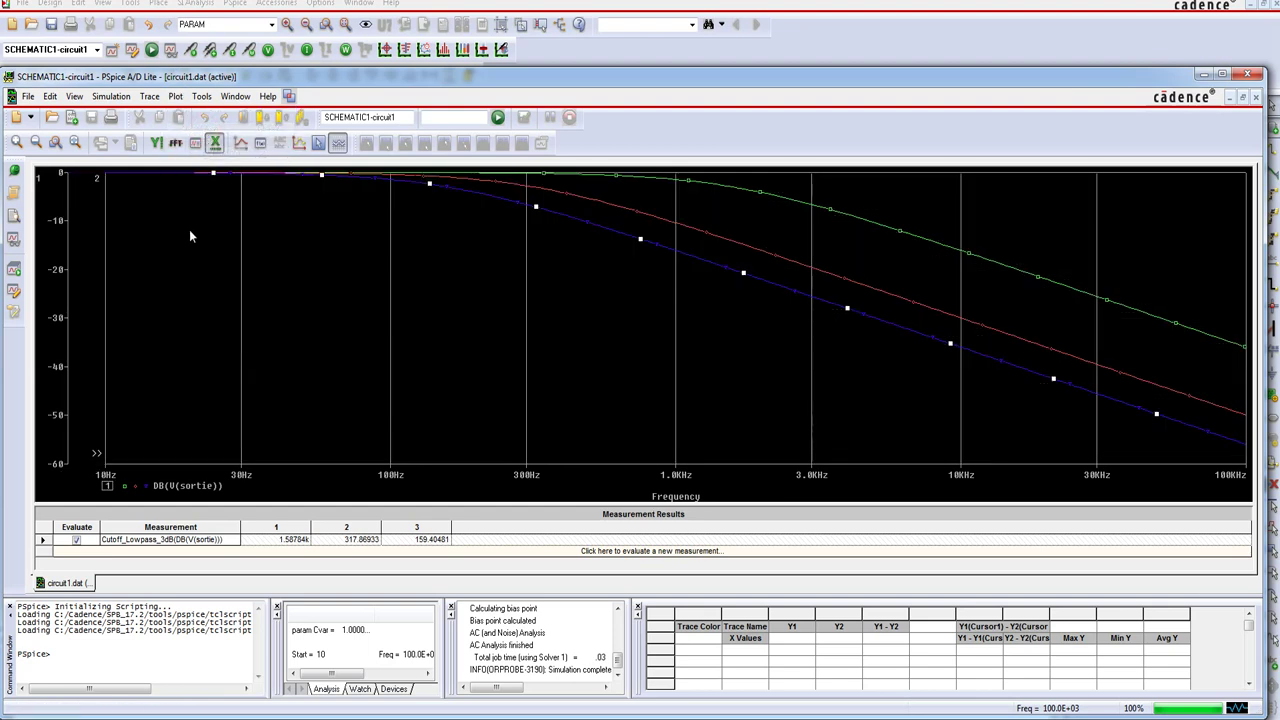
Add a phase trace with the expression P(V(sortie)) on the second Y axis
click(152, 97)
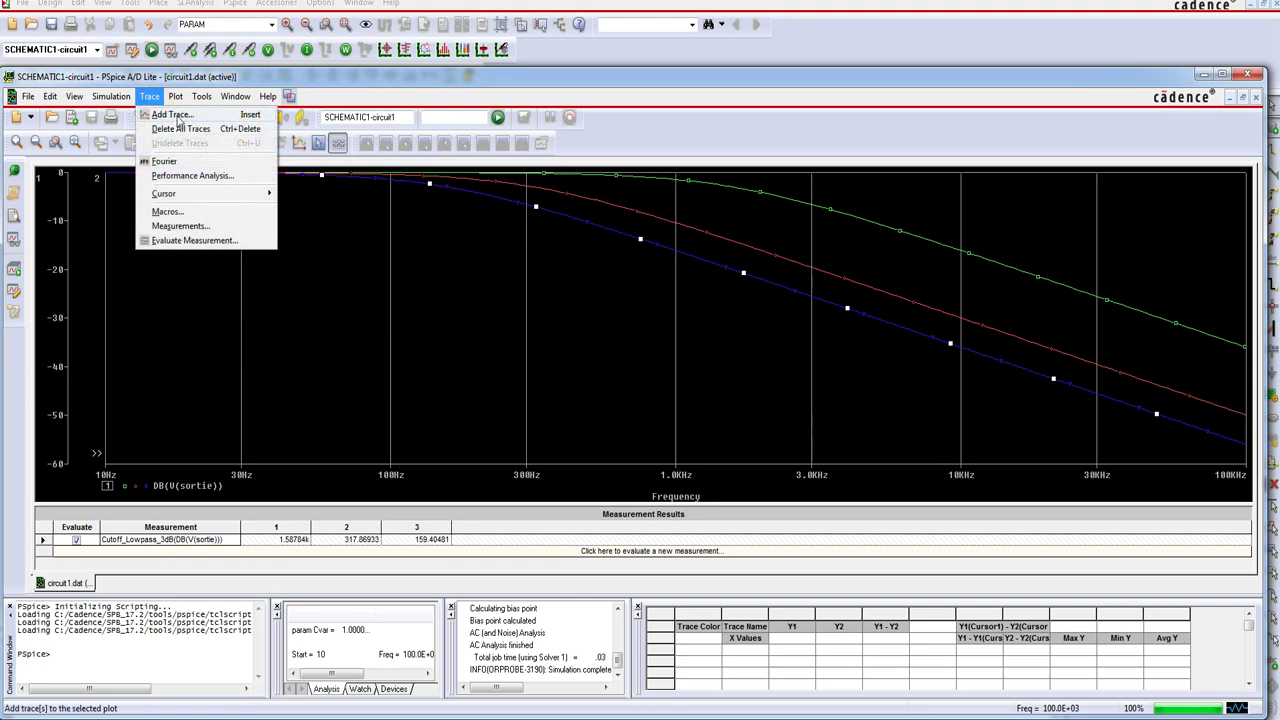
click(172, 115)
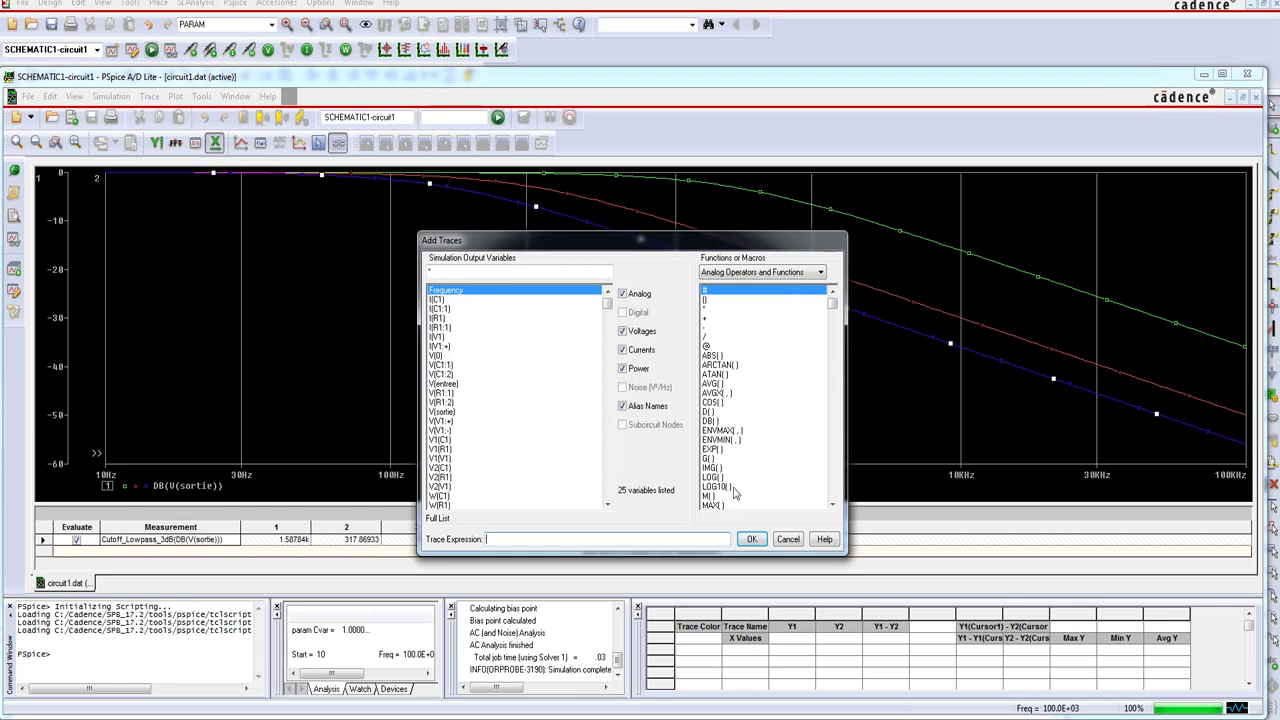
click(833, 505)
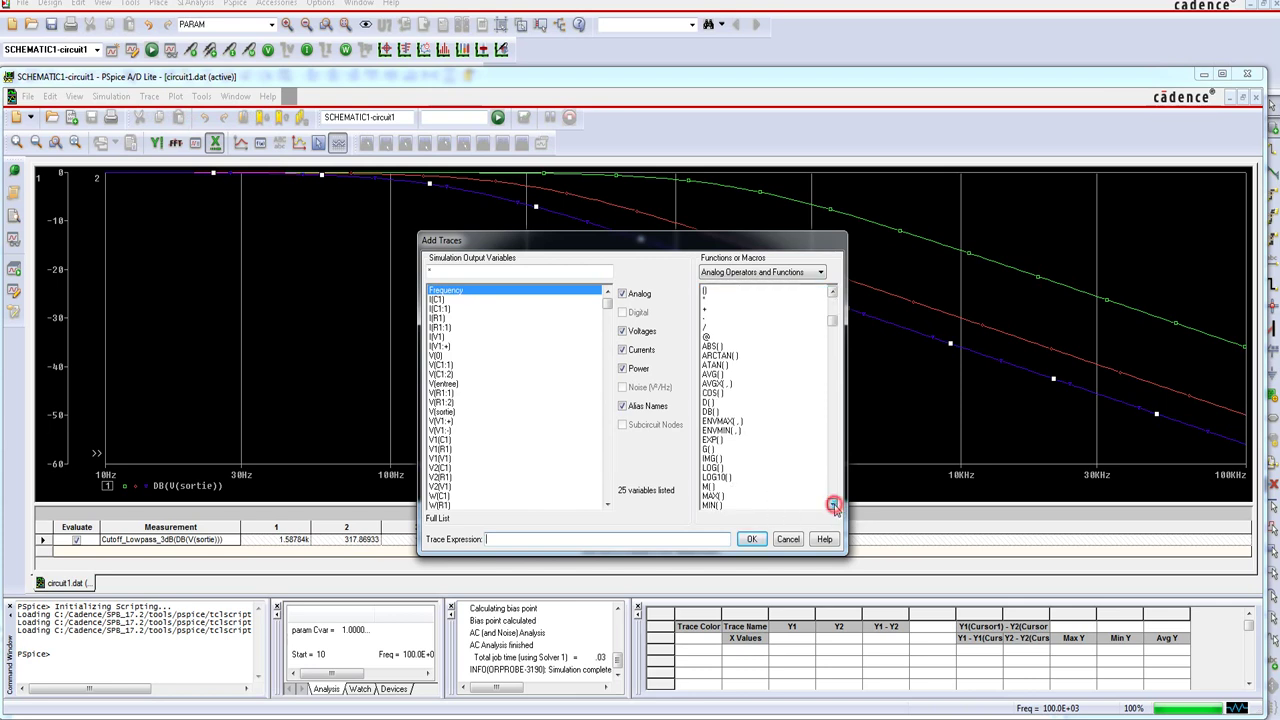
click(833, 505)
click(712, 449)
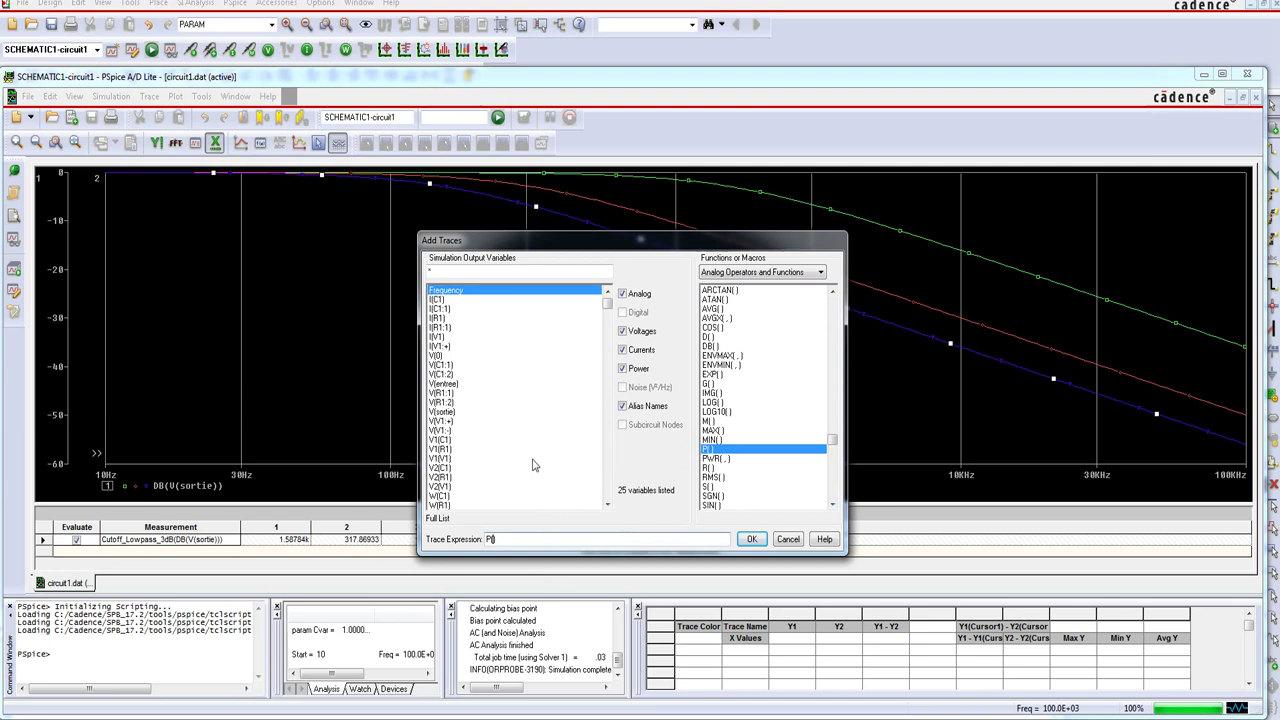
click(443, 411)
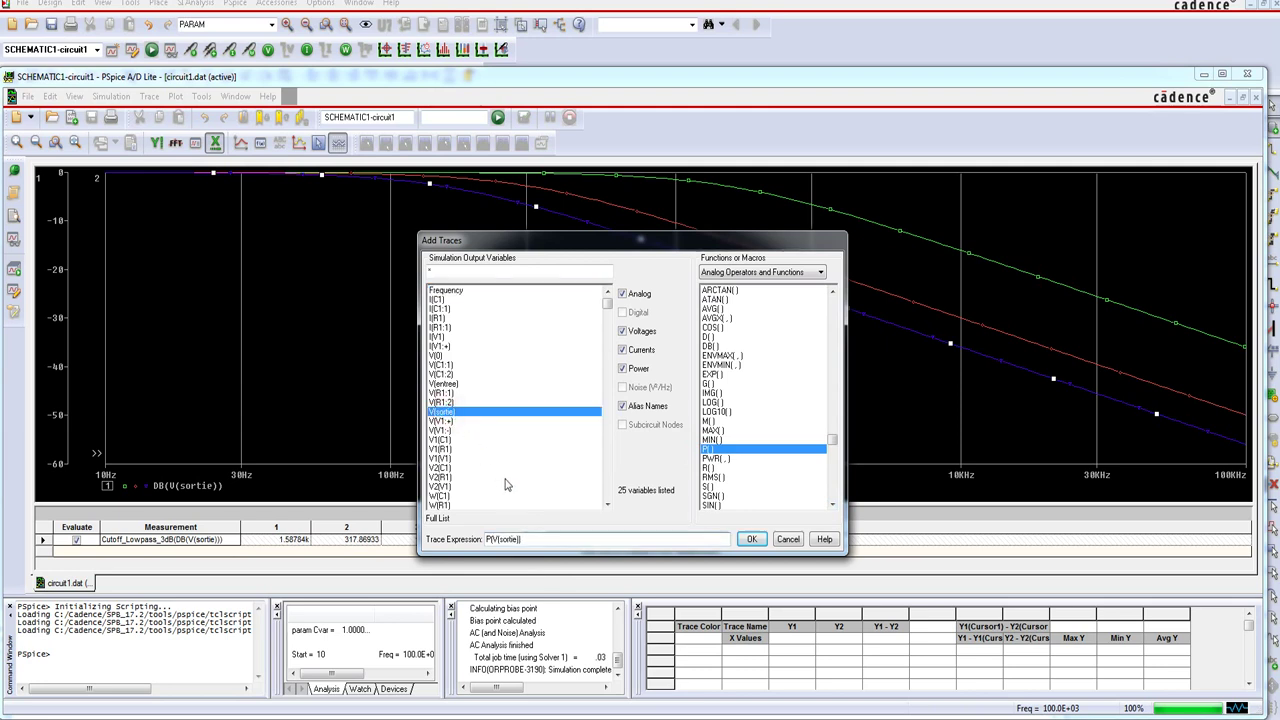
click(753, 540)
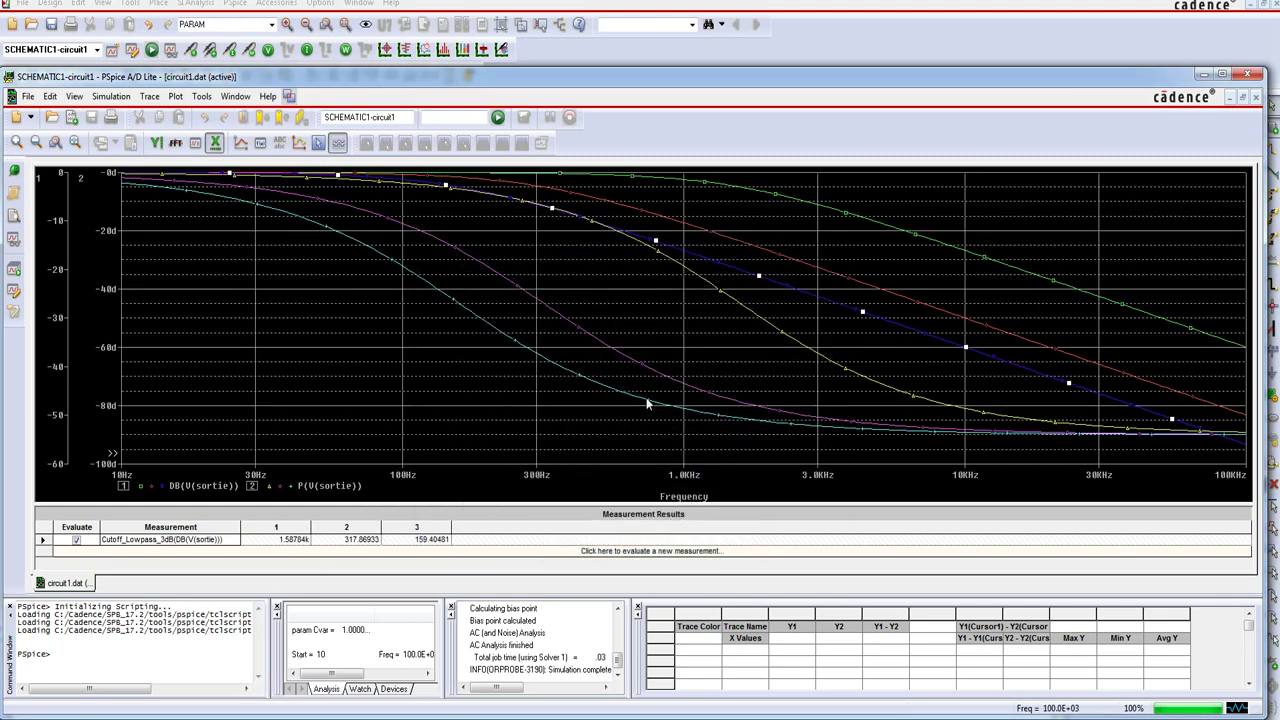